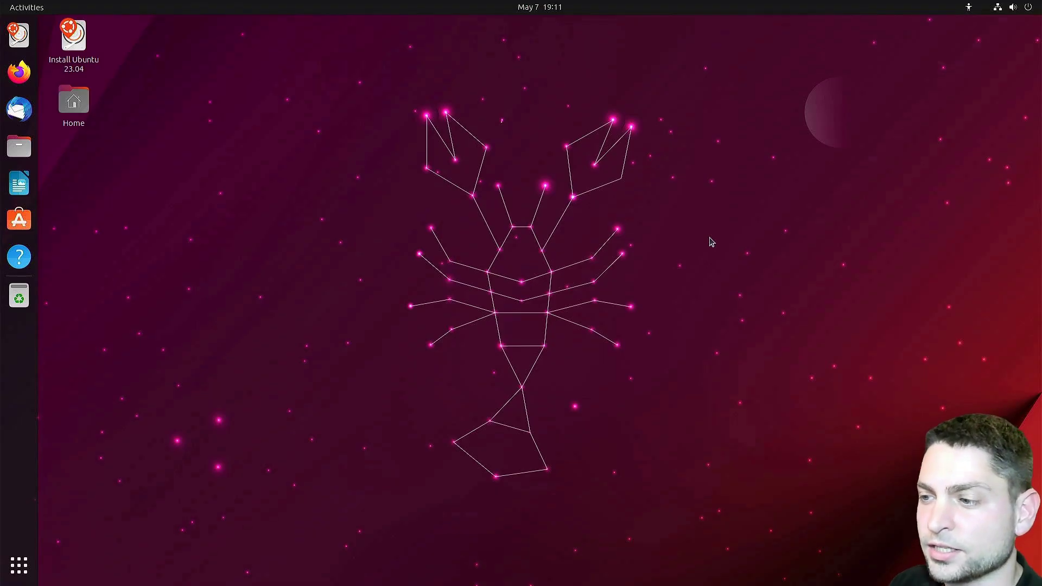
Open System Monitor through the 'sys' search and view its File Systems tab (/dev/sda1, /dev/loop0)
key(super)
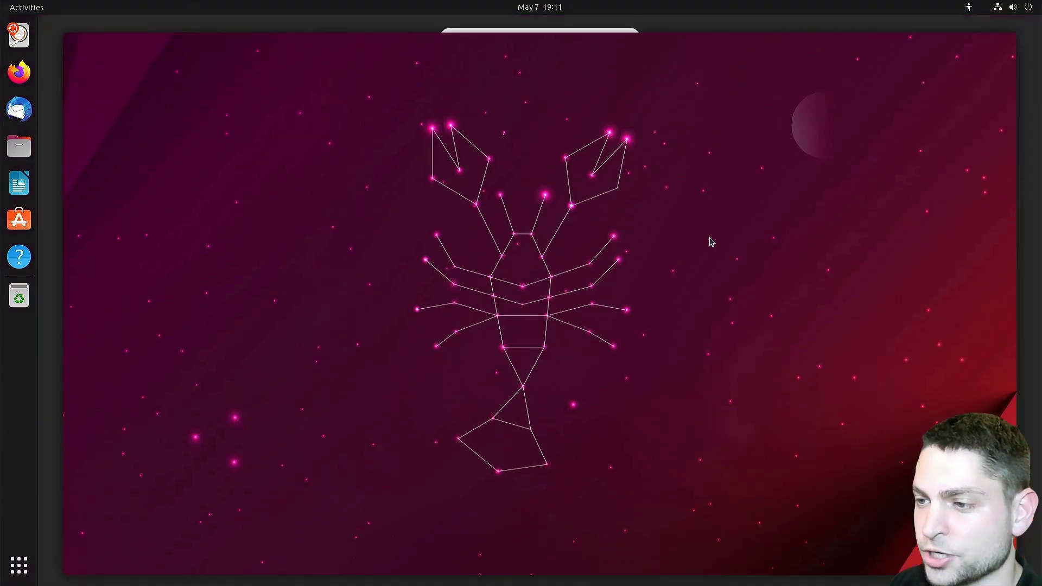
text(sys)
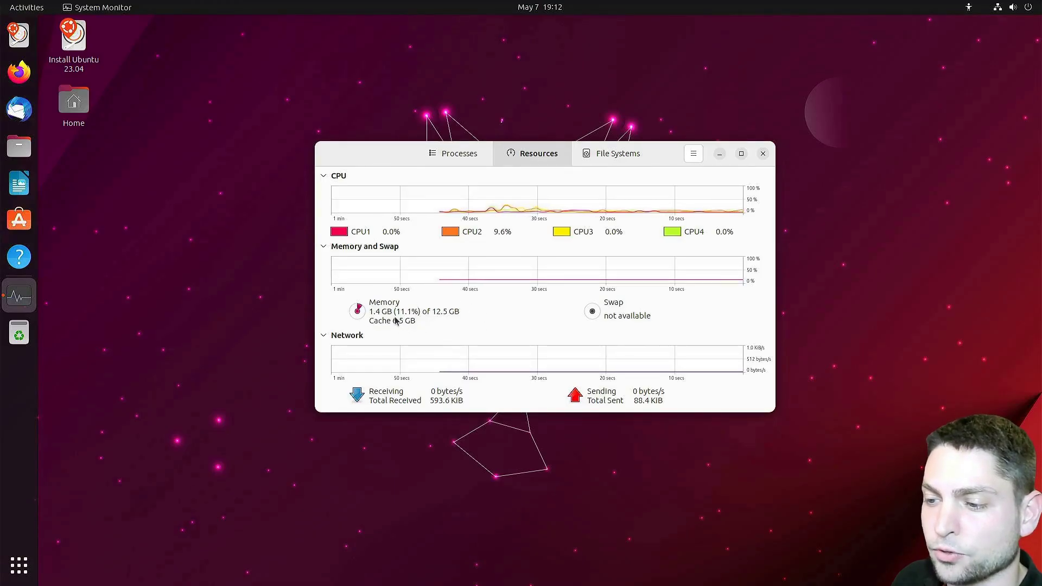
click(615, 153)
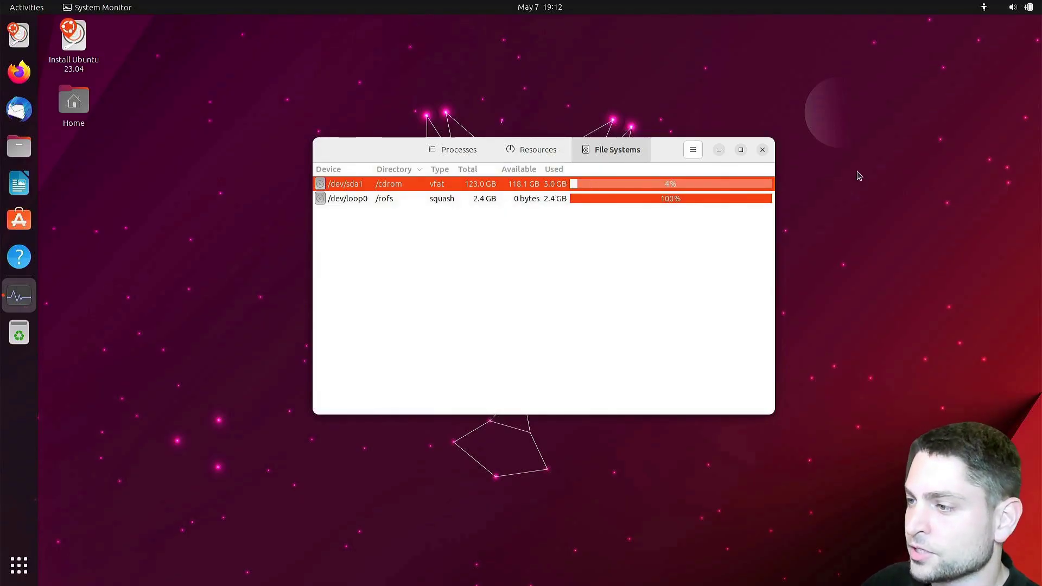
Close System Monitor and restart the computer from the power menu
click(762, 151)
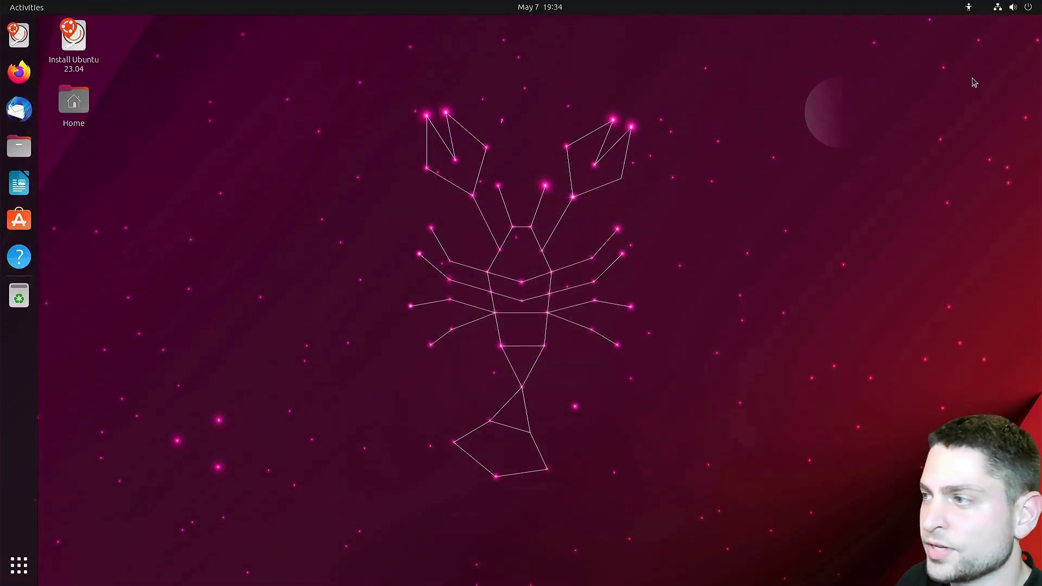
click(1023, 8)
click(1018, 39)
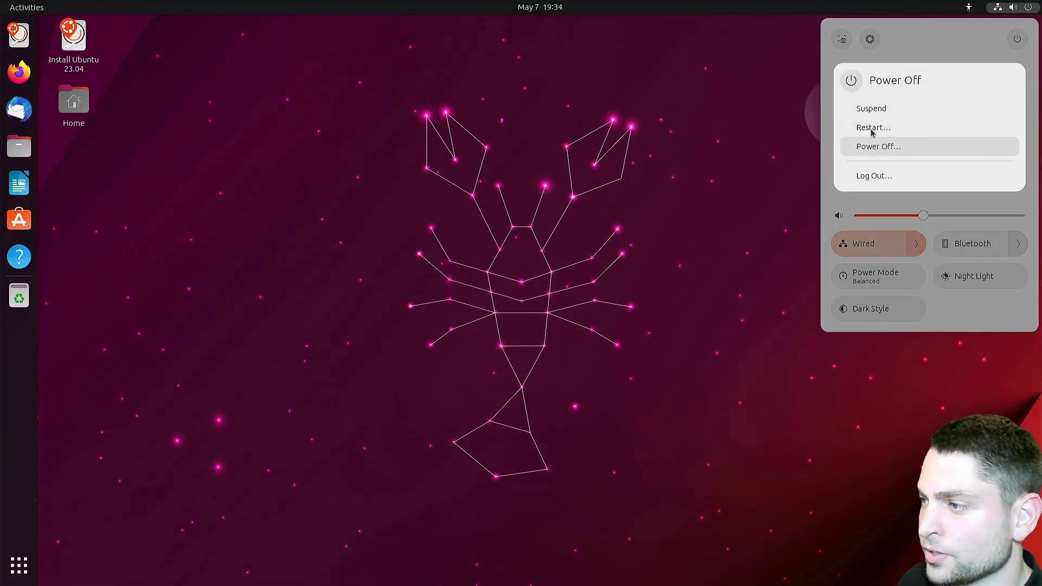
click(955, 129)
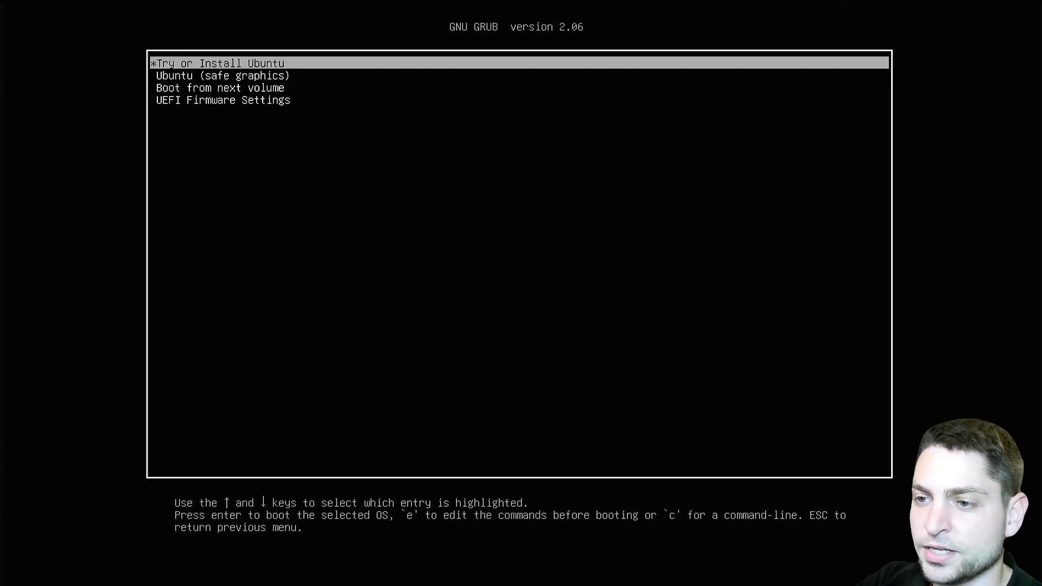
Edit the 'Try or Install Ubuntu' GRUB entry, inserting 'toram' between quiet and splash
key(e)
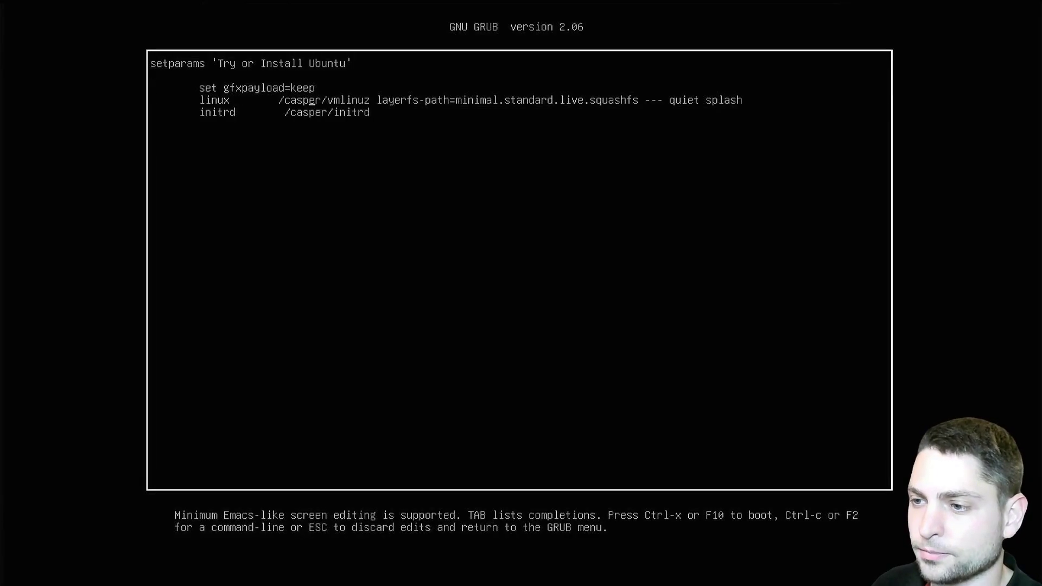
key(Right)
key(Right)
key(Right)
key(Right)
key(Right)
key(Right)
key(Right)
key(Right)
key(Right)
key(Right)
key(Right)
key(Right)
key(Right)
key(Right)
key(Right)
key(Right)
key(Right)
key(Right)
key(Right)
key(Right)
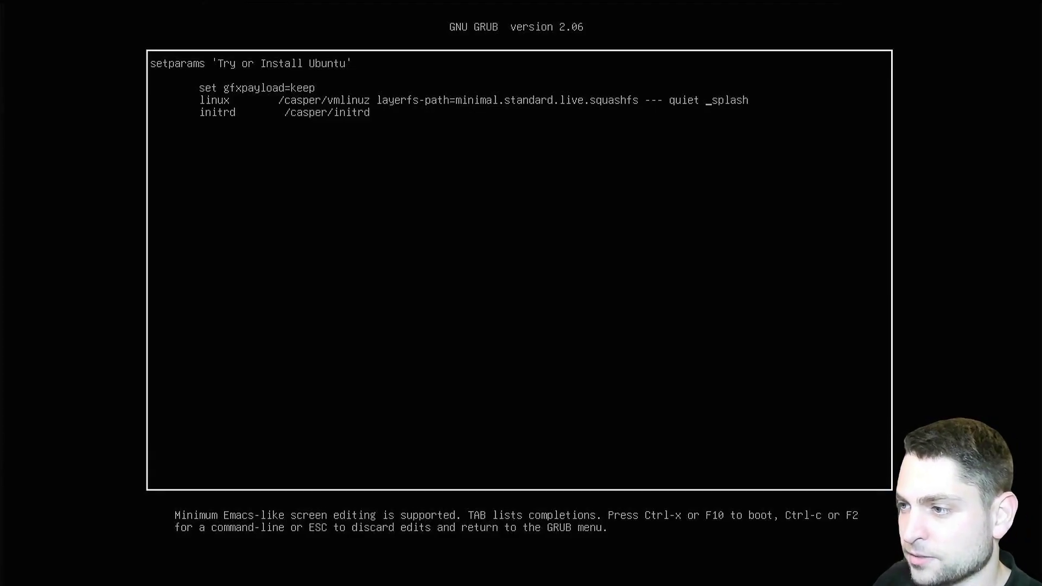
text(toram)
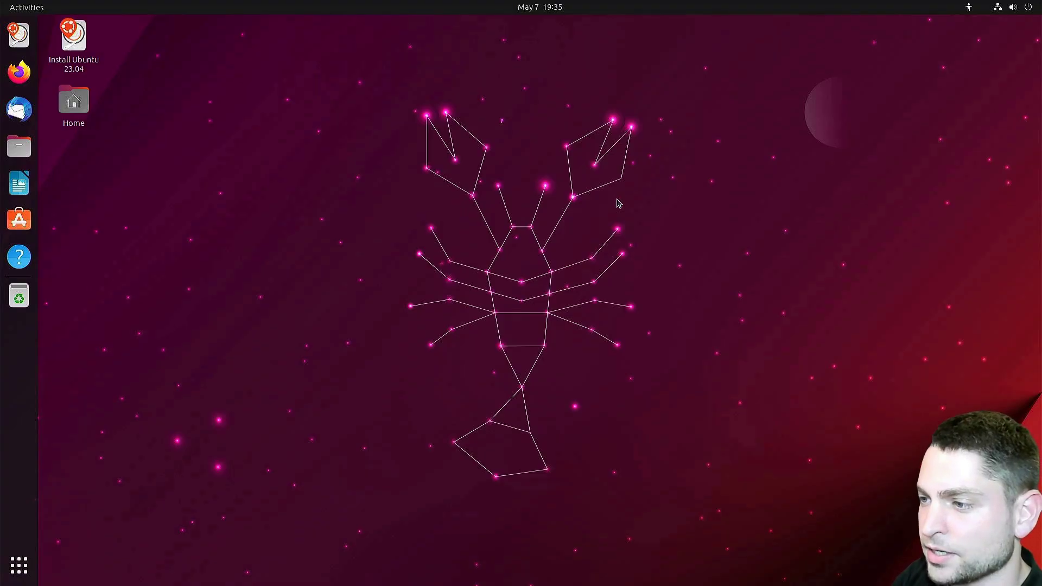
key(super)
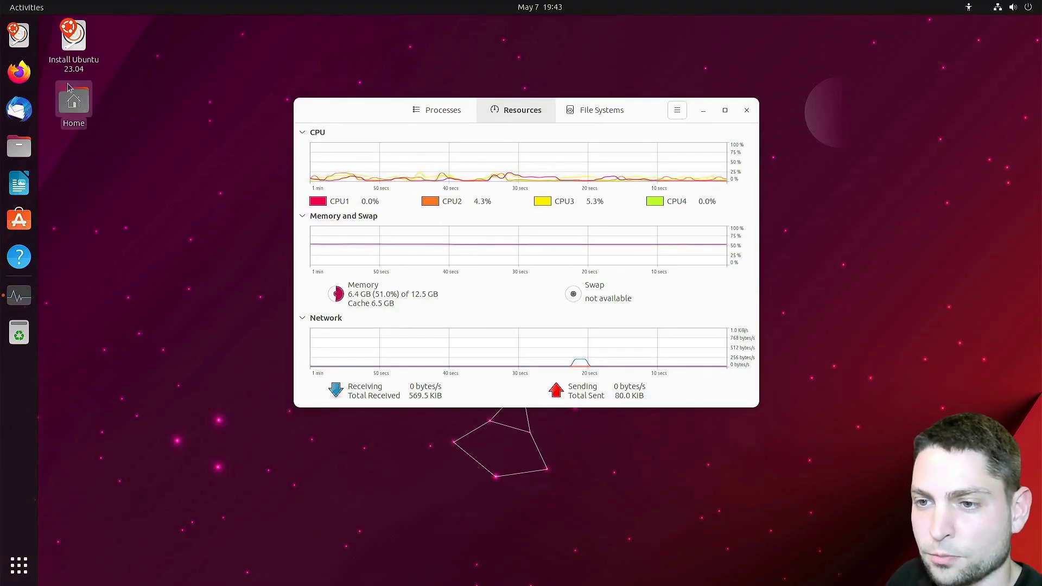
click(18, 71)
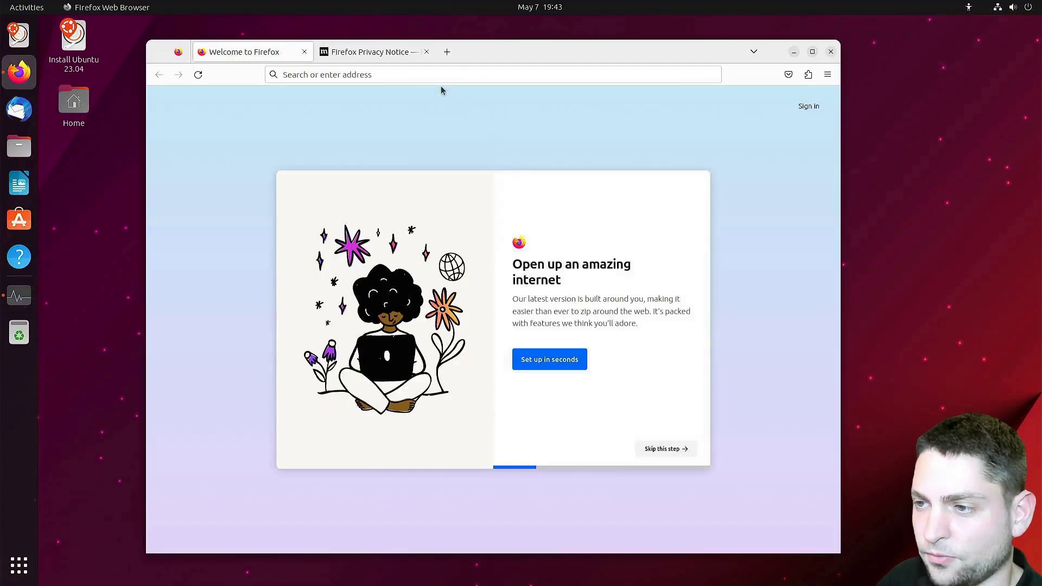
click(428, 52)
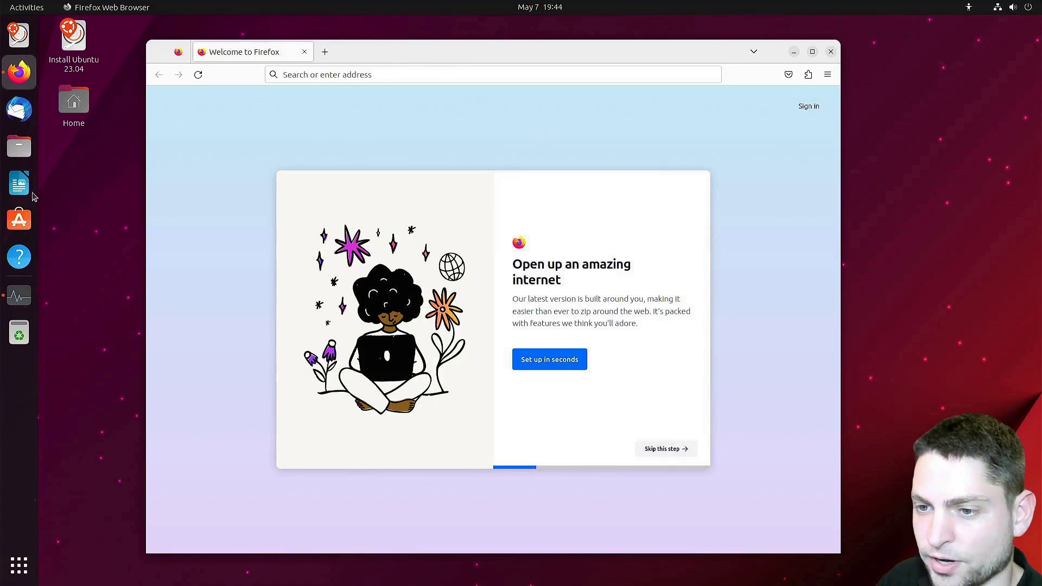
click(24, 187)
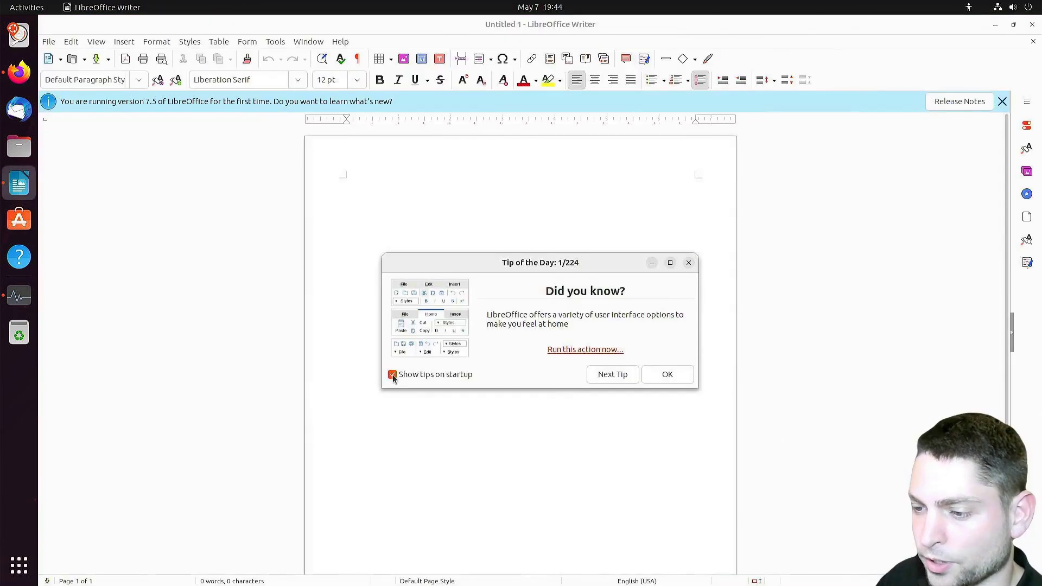
click(392, 375)
click(663, 375)
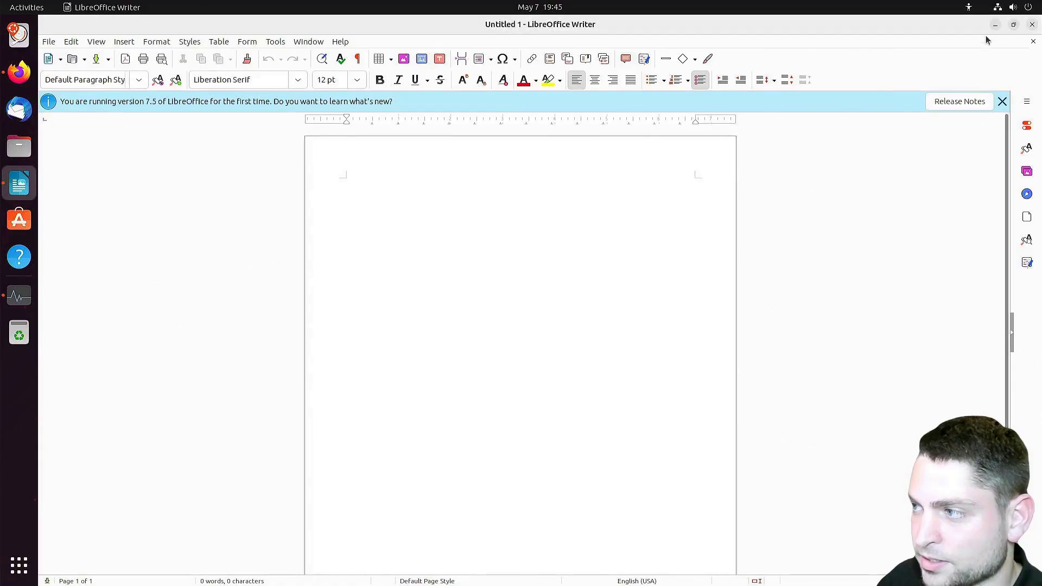
click(1013, 26)
click(19, 295)
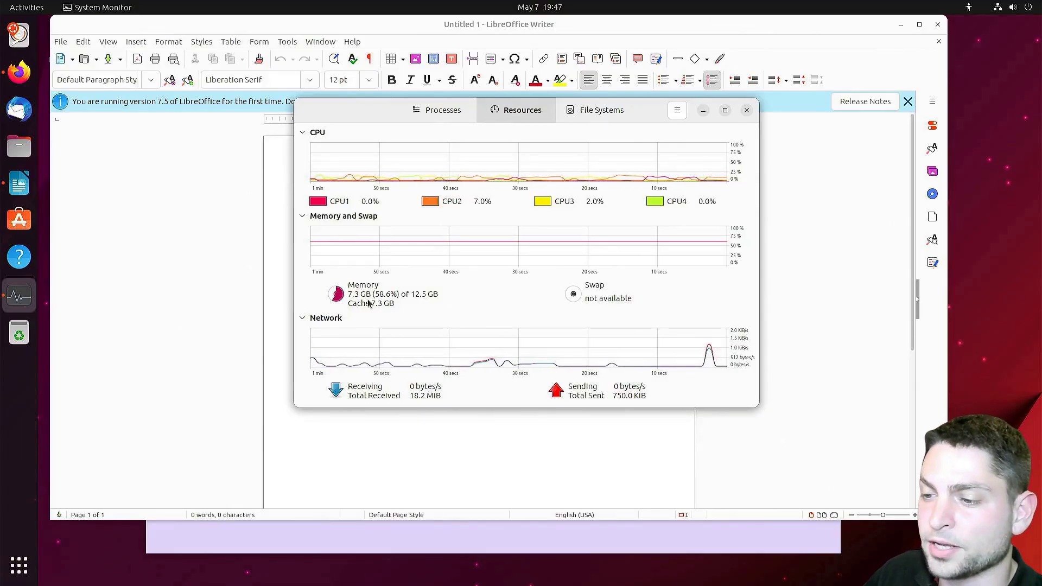
click(748, 111)
click(938, 24)
Close Firefox and launch the Install Ubuntu installer from the desktop
click(934, 49)
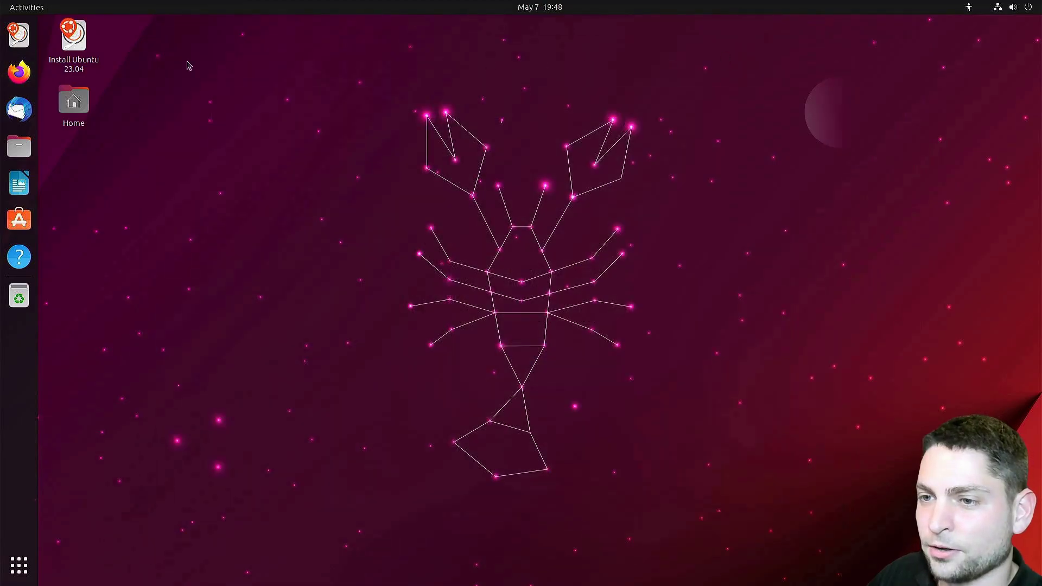
double_click(64, 43)
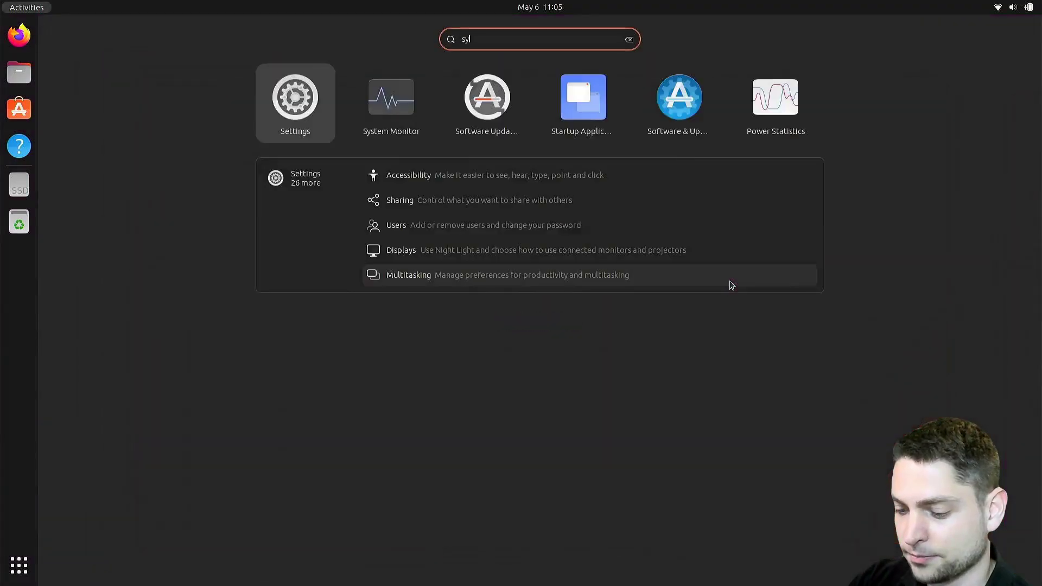
click(391, 97)
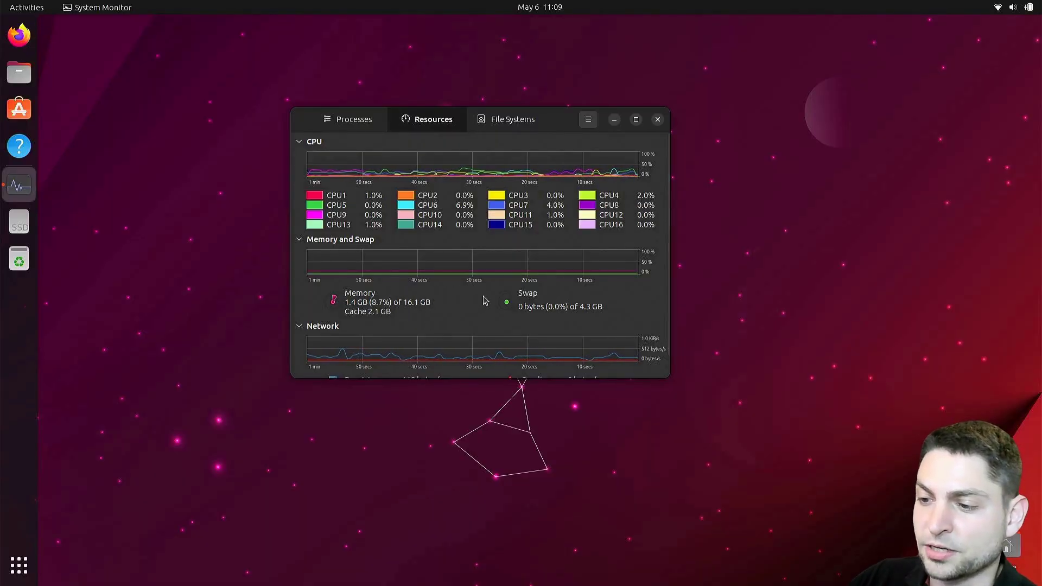
click(504, 120)
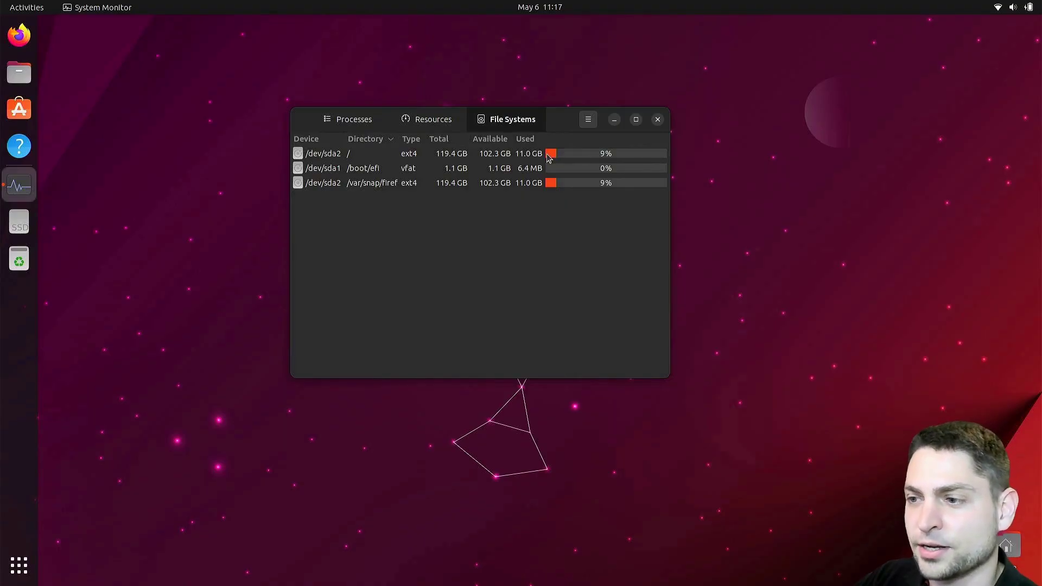
Back up /etc/fstab as /etc/fstab.bak and start opening fstab with sudo gnome-text-editor
click(658, 118)
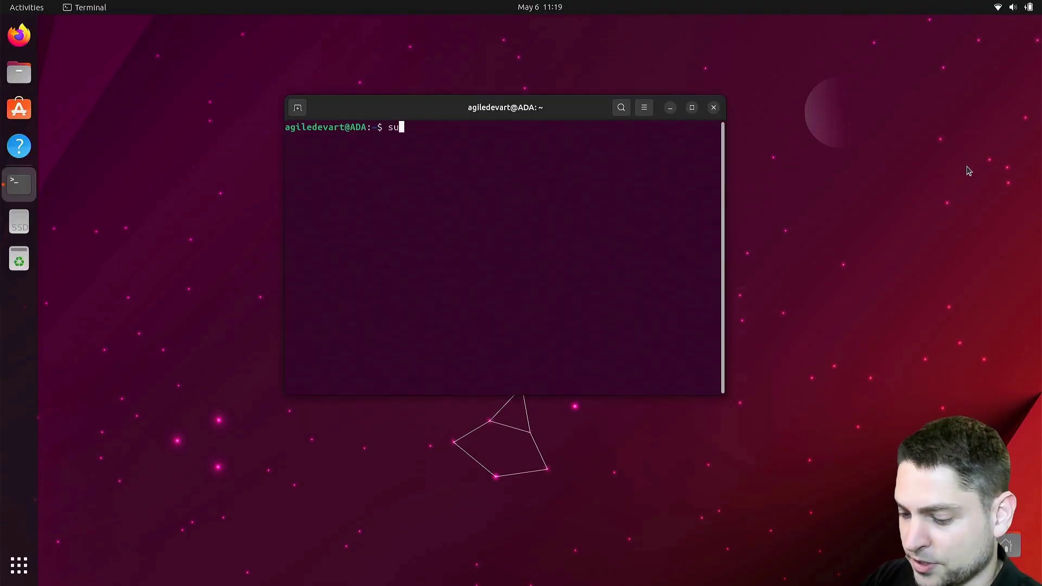
text(do )
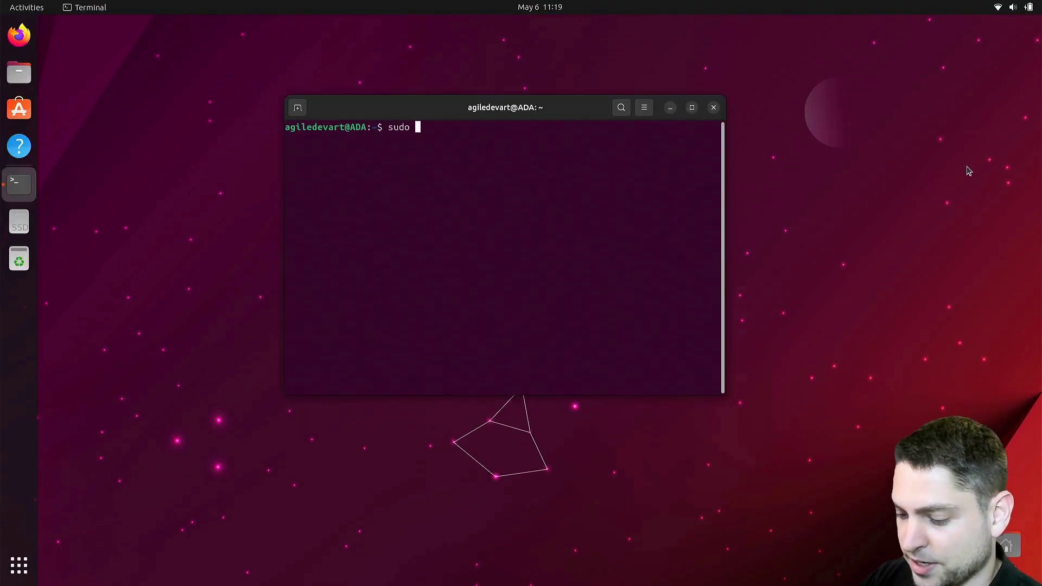
text(cp /etc/fstab)
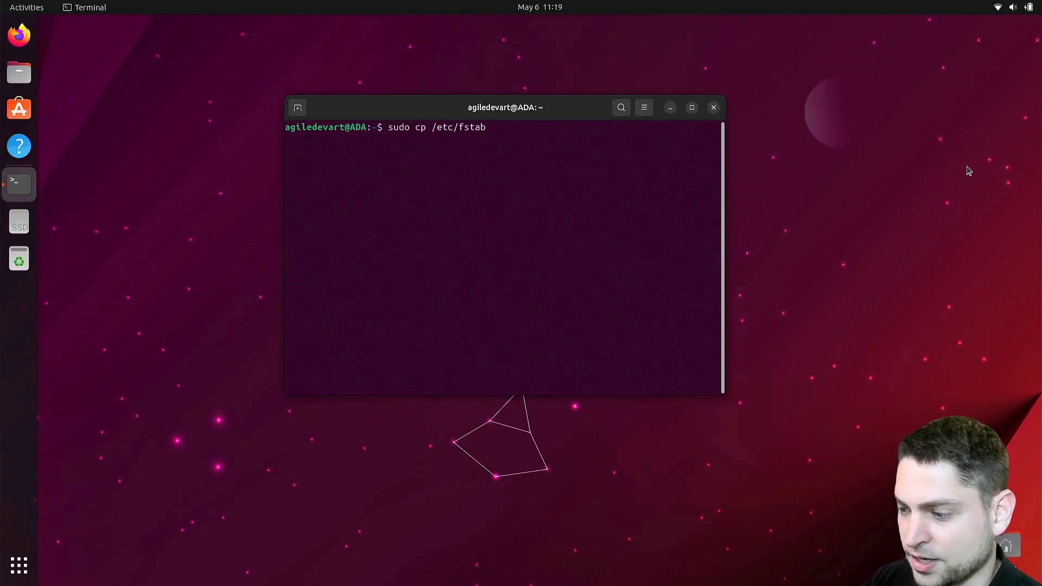
text( /etc/fstab.bak)
key(Return)
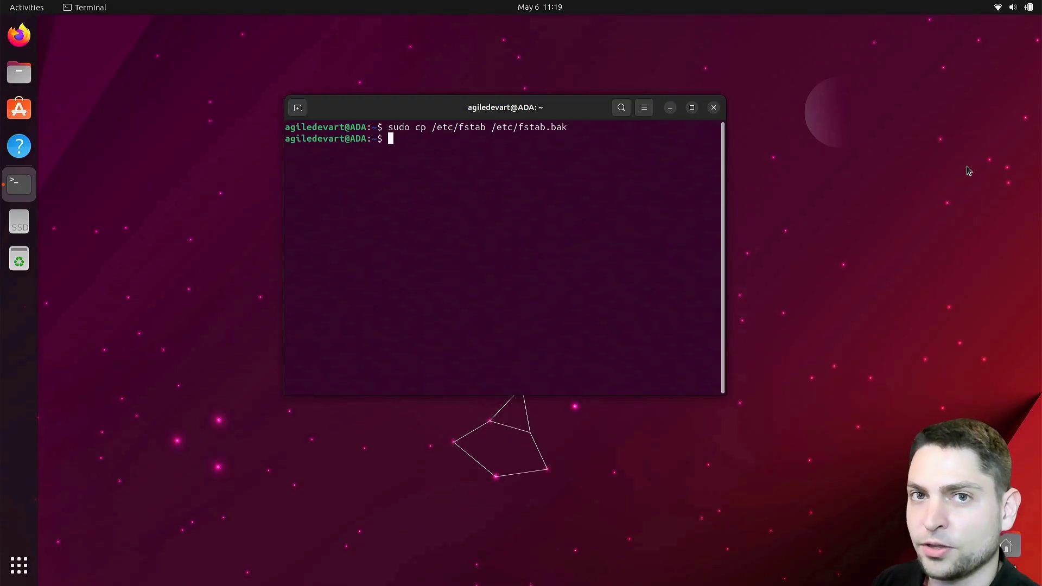
text(sudo)
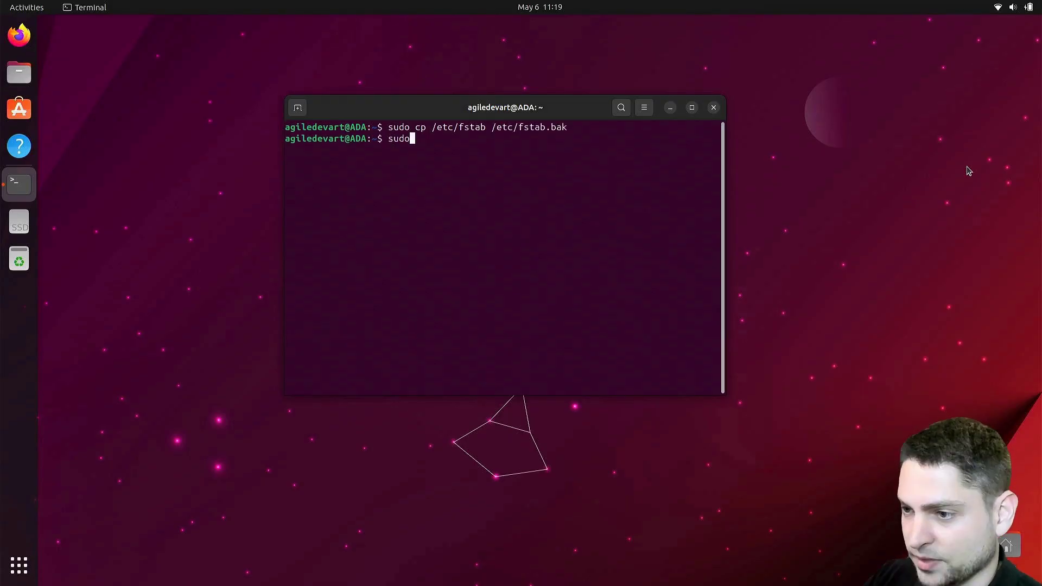
text( gnome-tex)
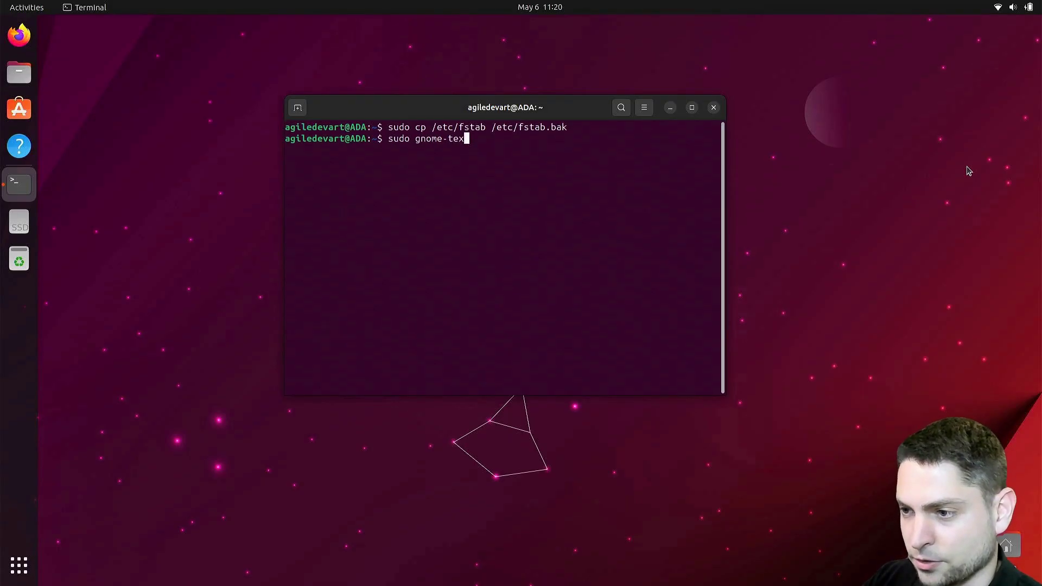
text(t-editor /etc/fs)
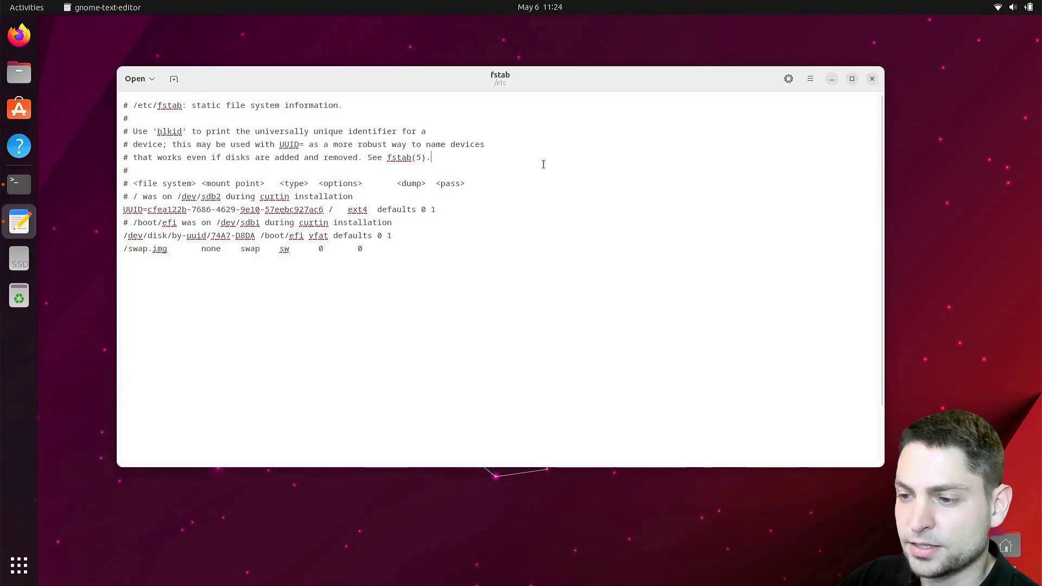
Rewrite the fstab root line as 'none / tmpfs defaults 0 0', save, and close the editor
double_click(330, 209)
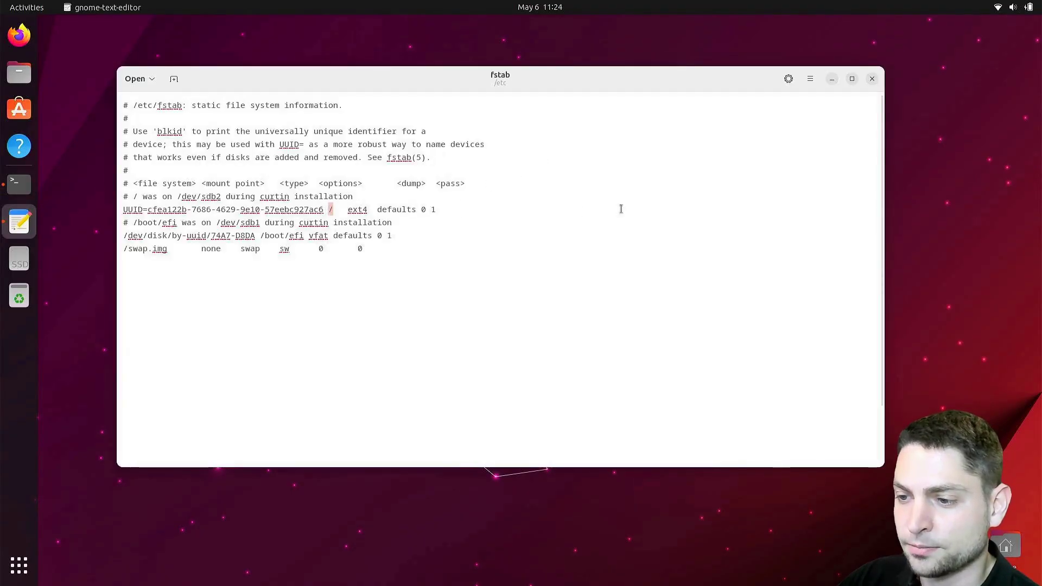
drag(324, 210, 112, 211)
key(BackSpace)
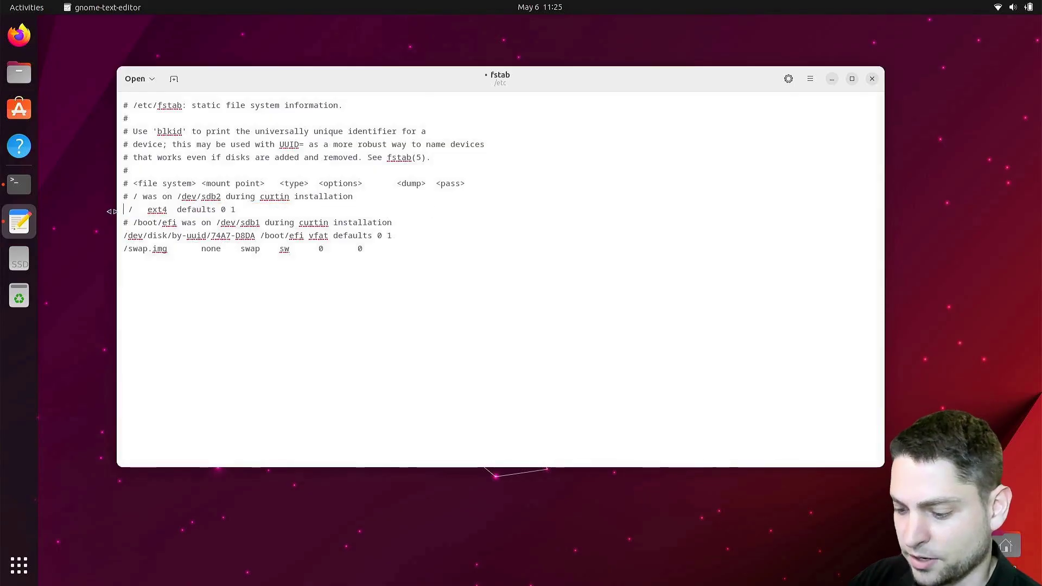
text(none)
key(Right)
key(Right)
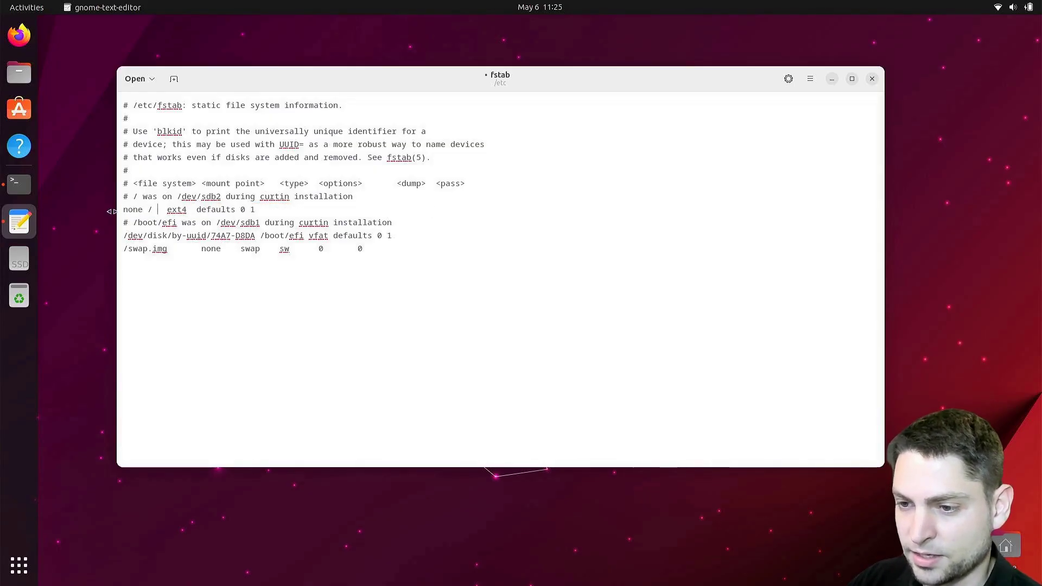
key(Delete)
key(Delete)
key(Delete)
key(Delete)
key(Delete)
key(Delete)
key(Delete)
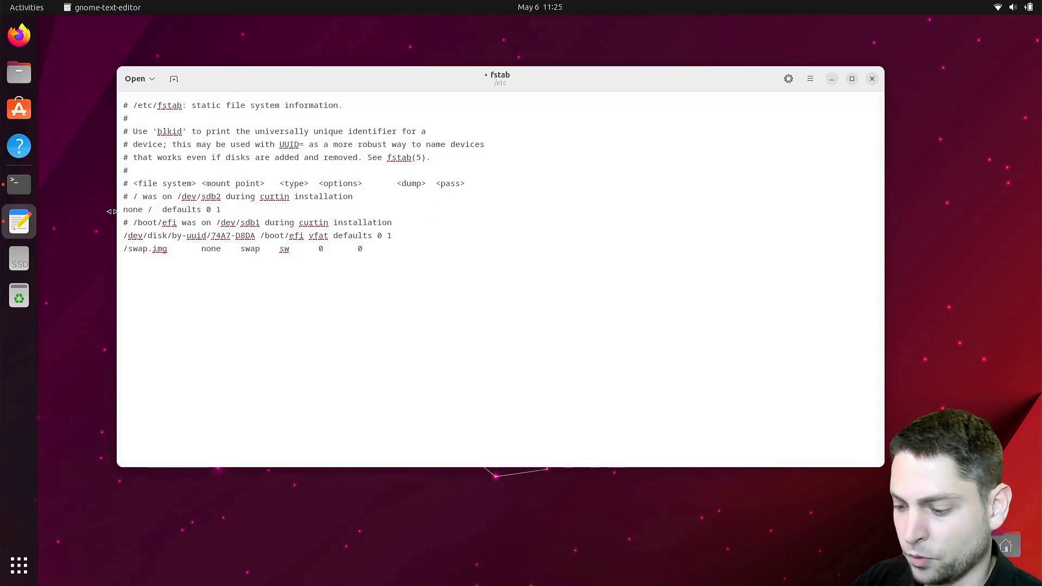
text(tmpfs)
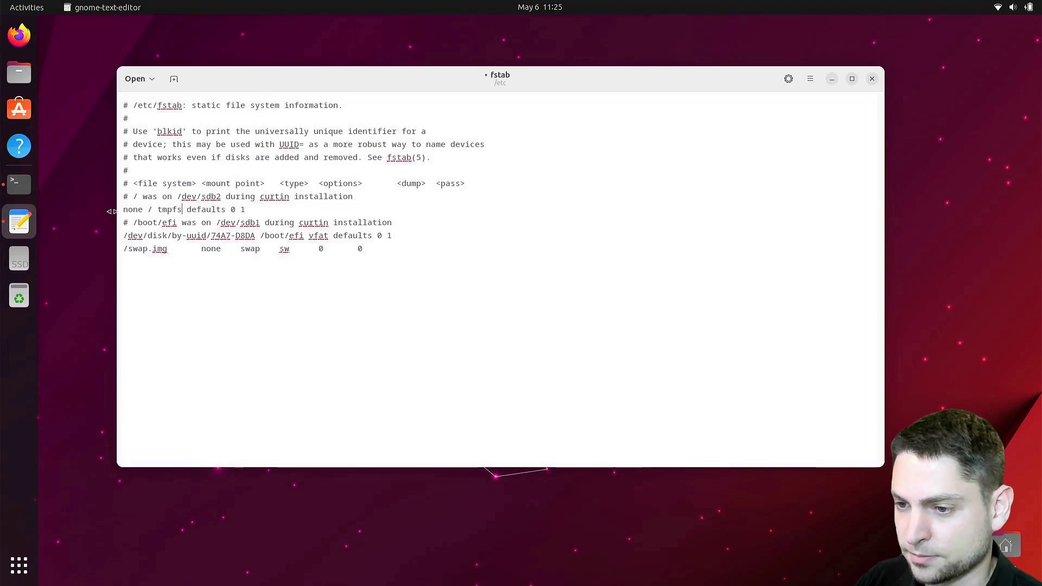
key(End)
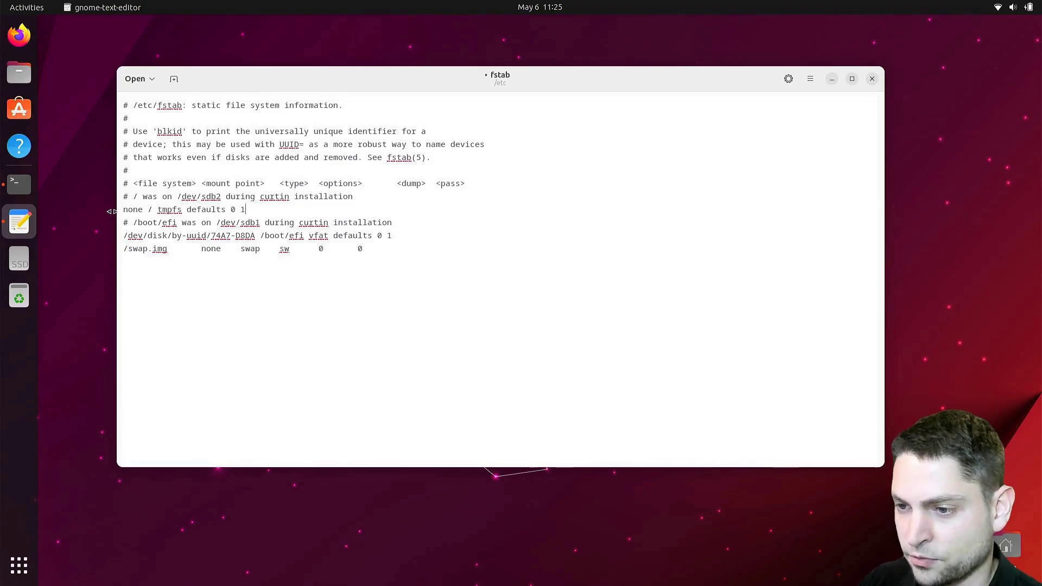
key(BackSpace)
text(0)
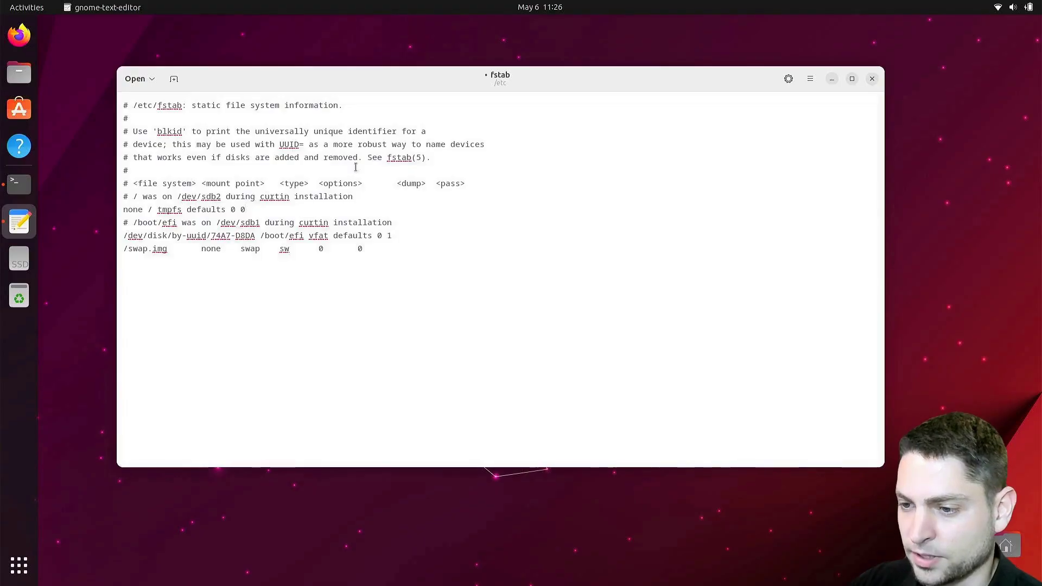
key(ctrl+s)
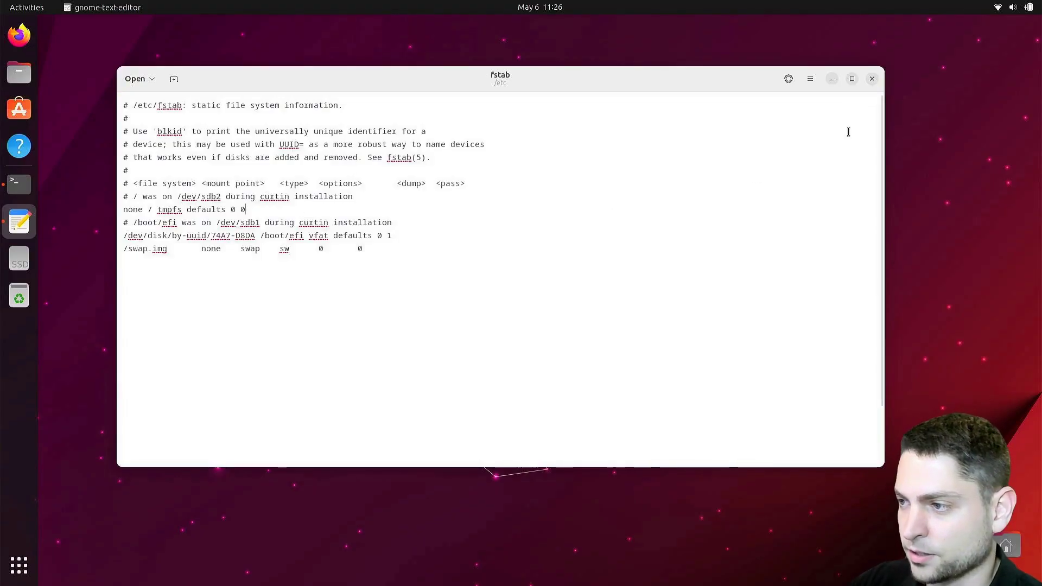
click(873, 78)
In /usr/share/initramfs-tools/scripts, back up local as local.bak and open local as root
text(cd)
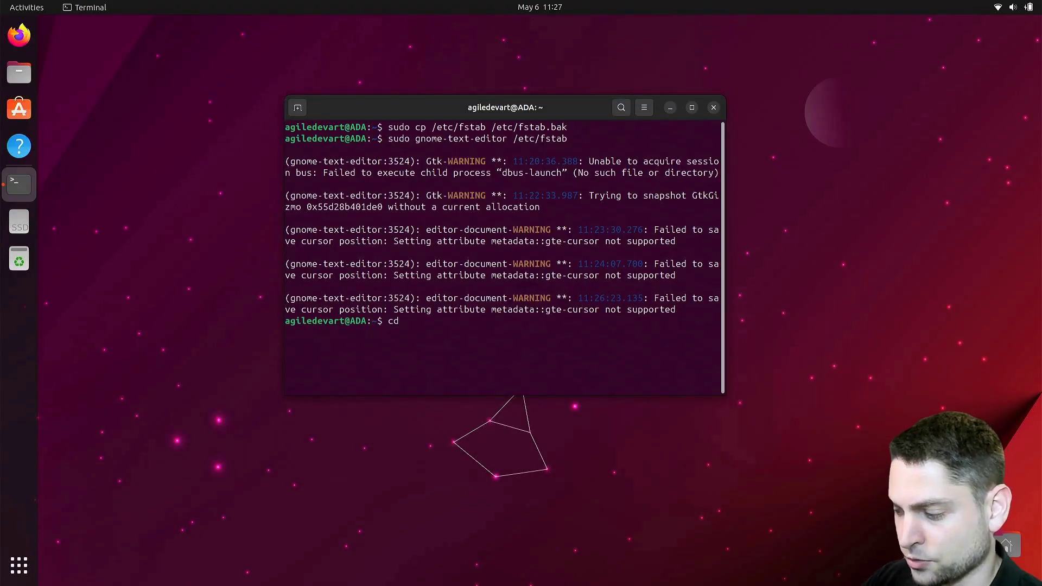
text( /usr/share/initramfs-tools/)
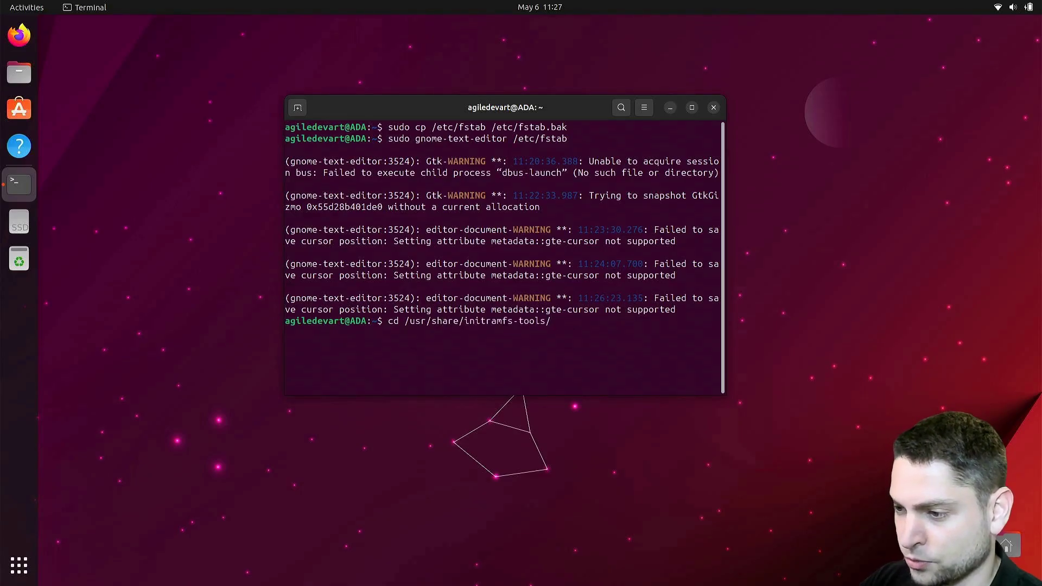
text(scripts/)
key(Return)
text(s)
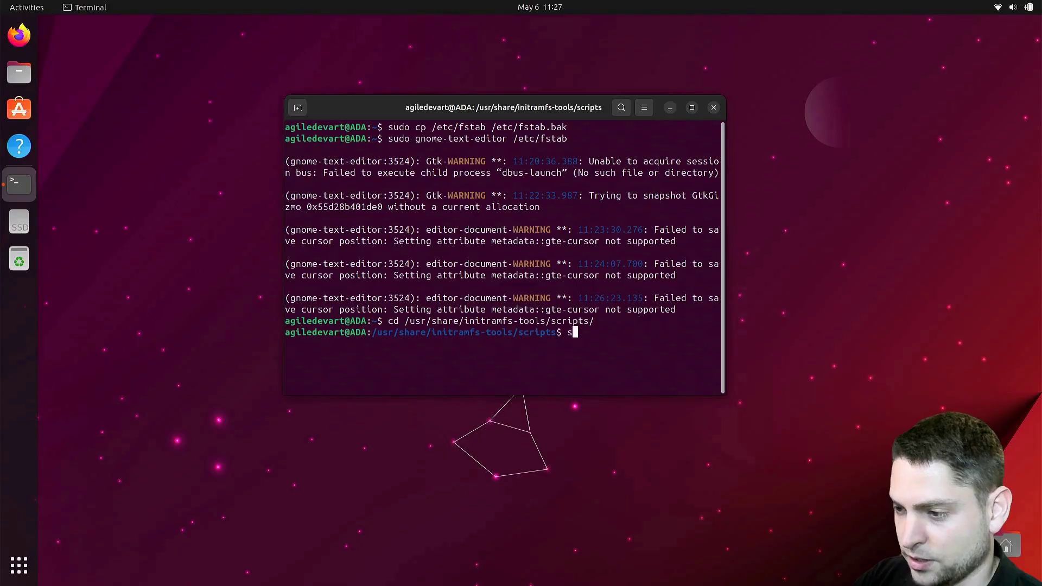
text(udo cp l)
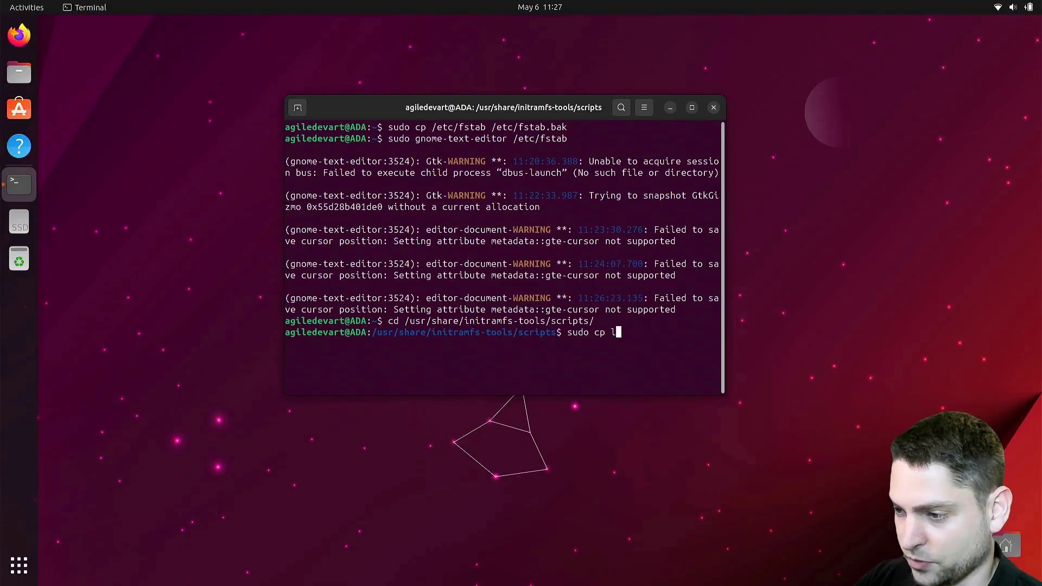
text(ocal local.bak)
key(Return)
text(su)
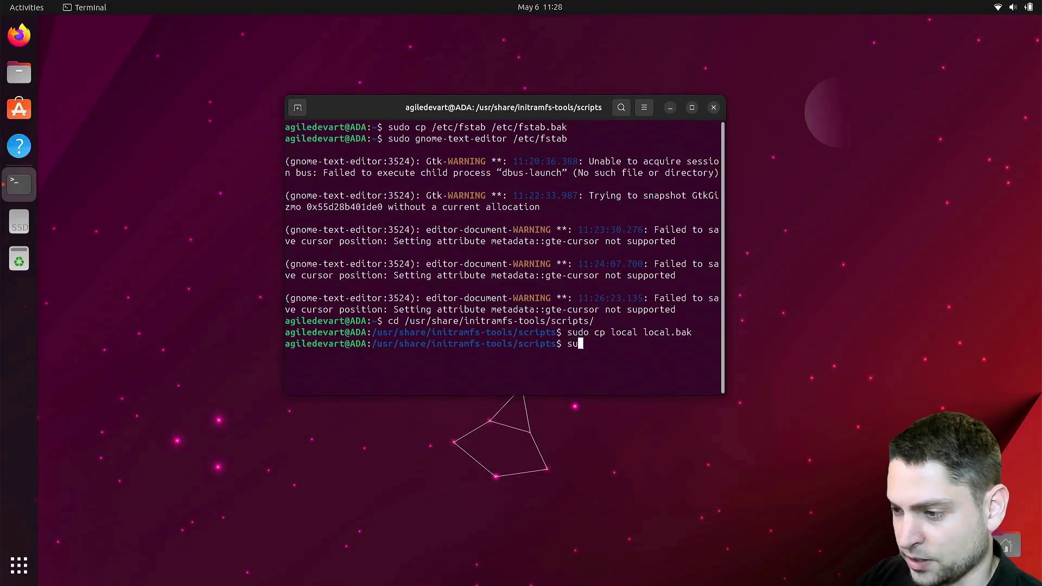
text(do gnome-text-editor local)
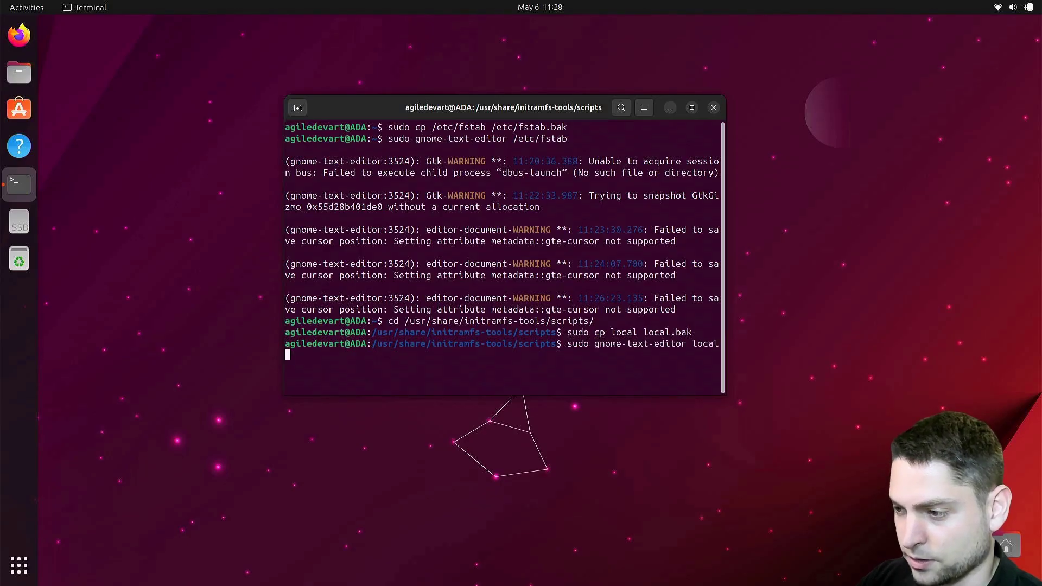
key(Return)
Find the Mount root section, add 'mkdir /rootramtmp' and make the mount target /rootramtmp
key(ctrl+f)
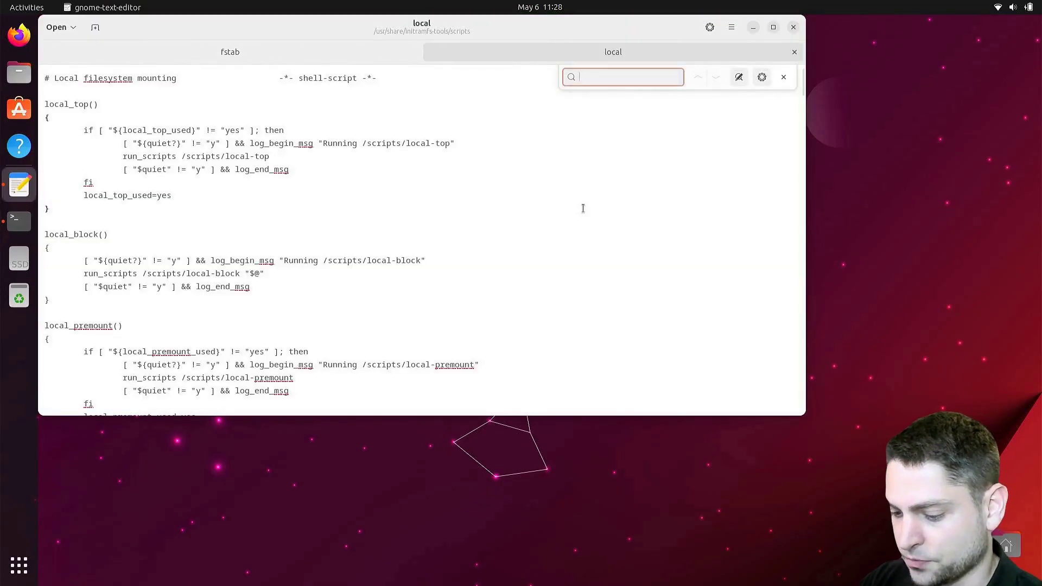
text(mount roo)
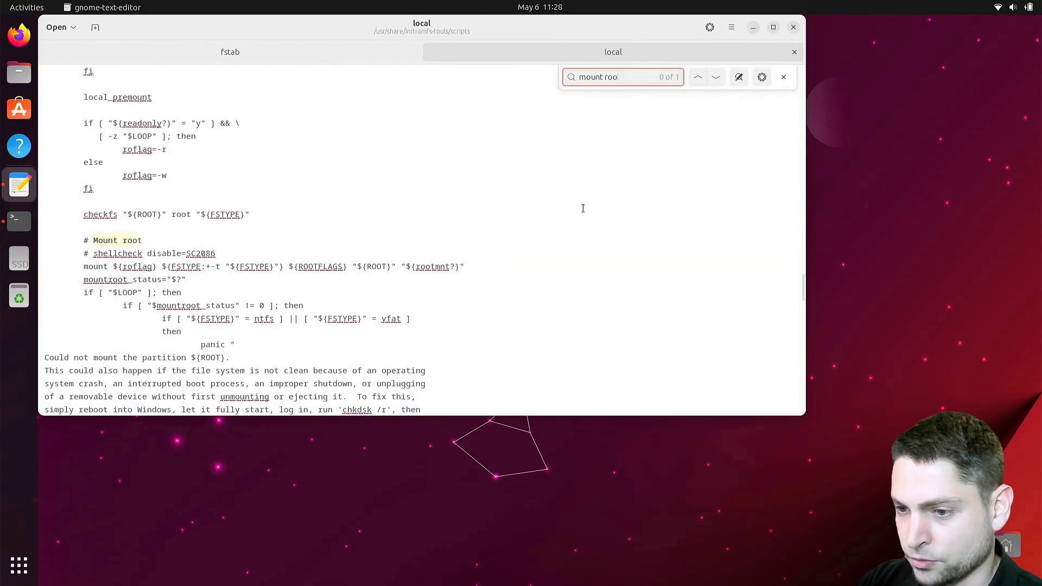
text(t)
key(ctrl+plus)
key(ctrl+plus)
key(ctrl+plus)
key(ctrl+plus)
key(ctrl+plus)
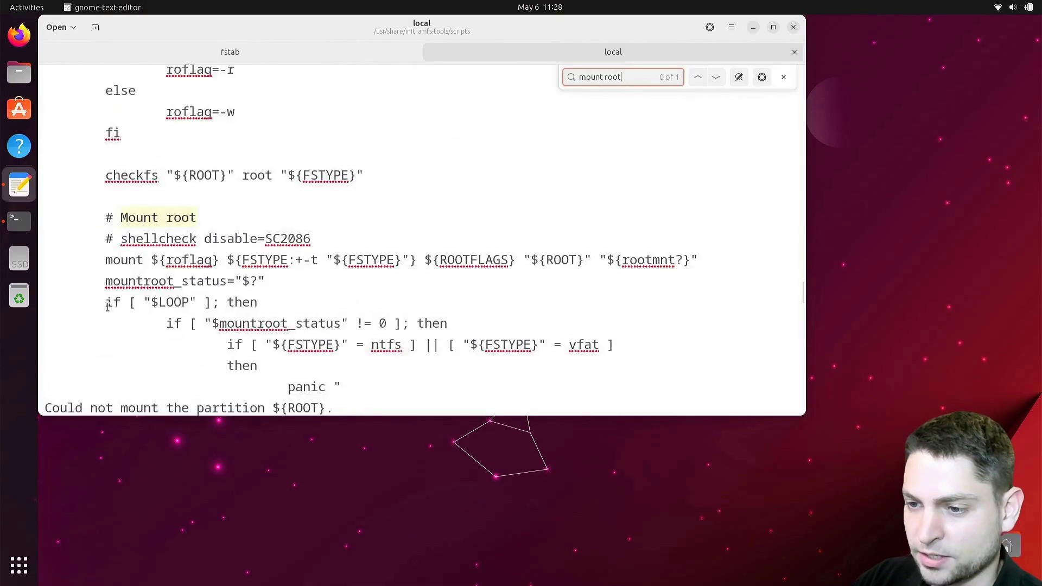
drag(103, 259, 690, 260)
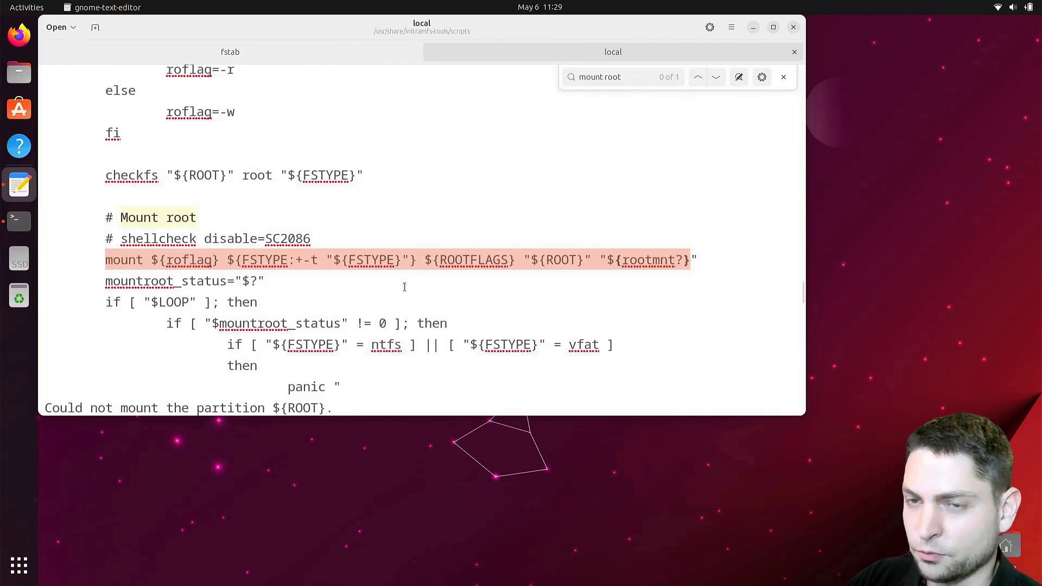
click(326, 239)
key(Return)
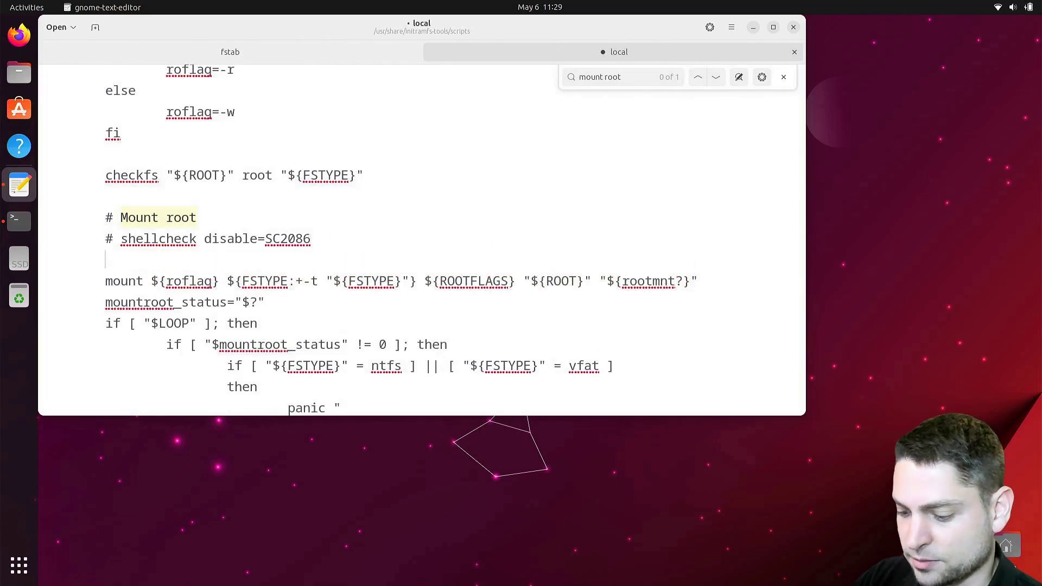
text(mkdir /)
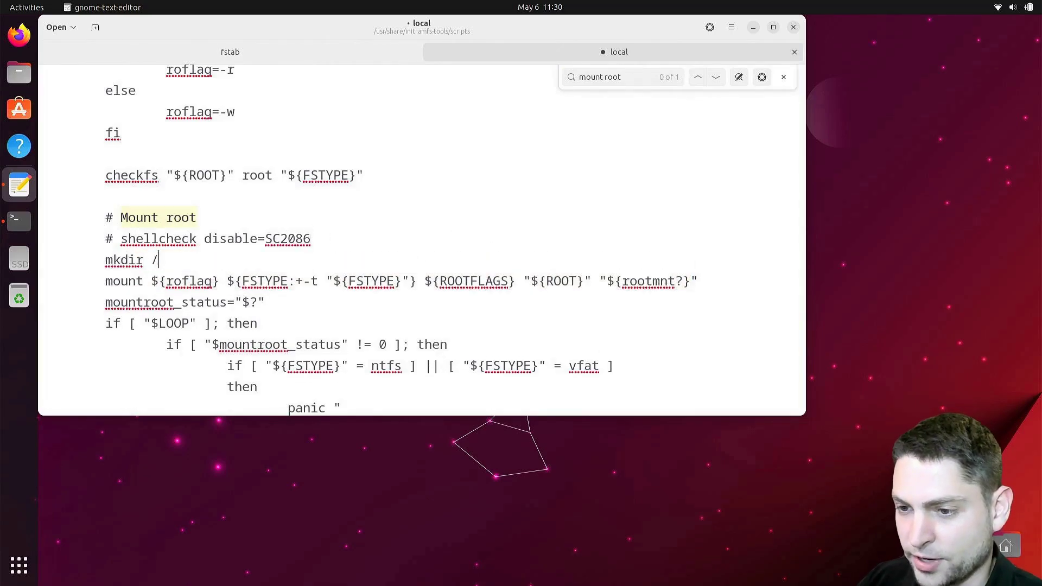
text(root)
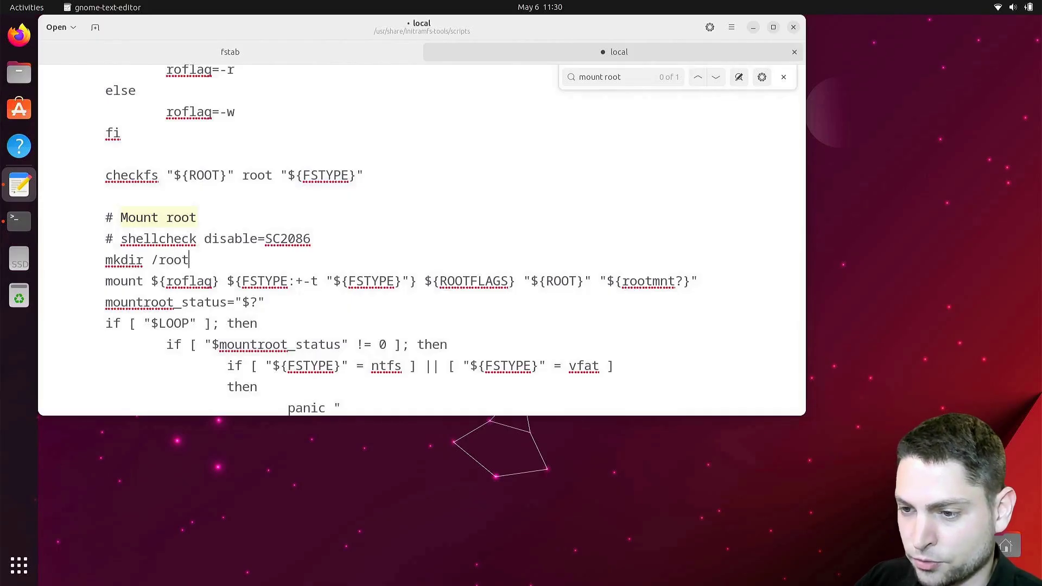
text(ramtmp)
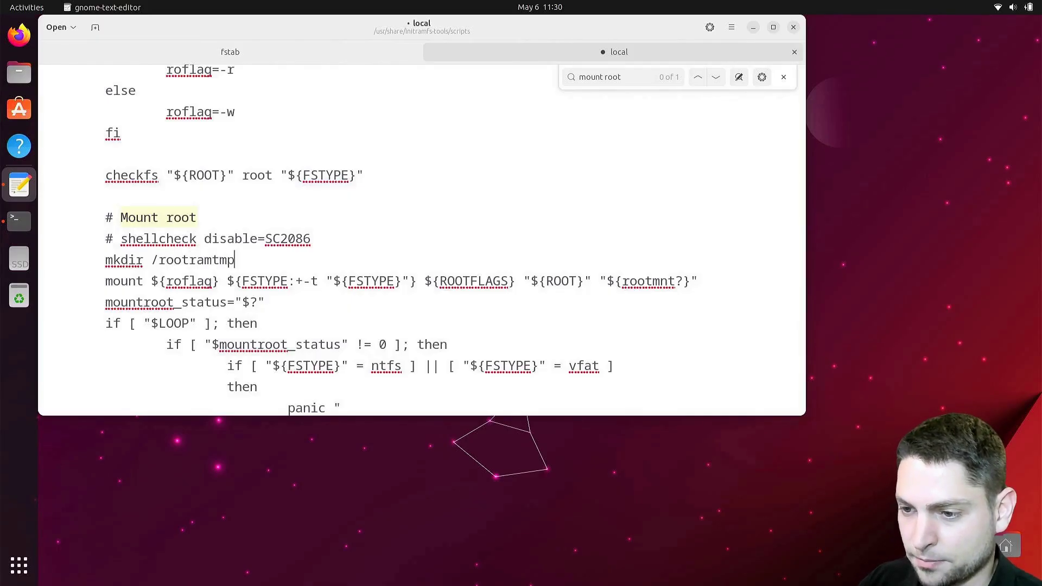
drag(150, 260, 249, 260)
key(ctrl+c)
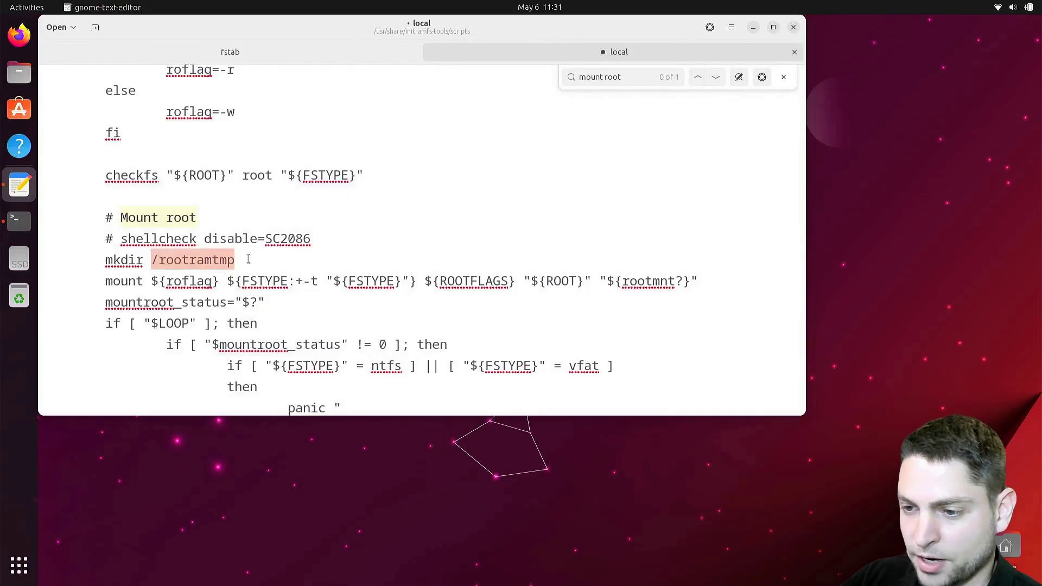
click(595, 280)
key(ctrl+v)
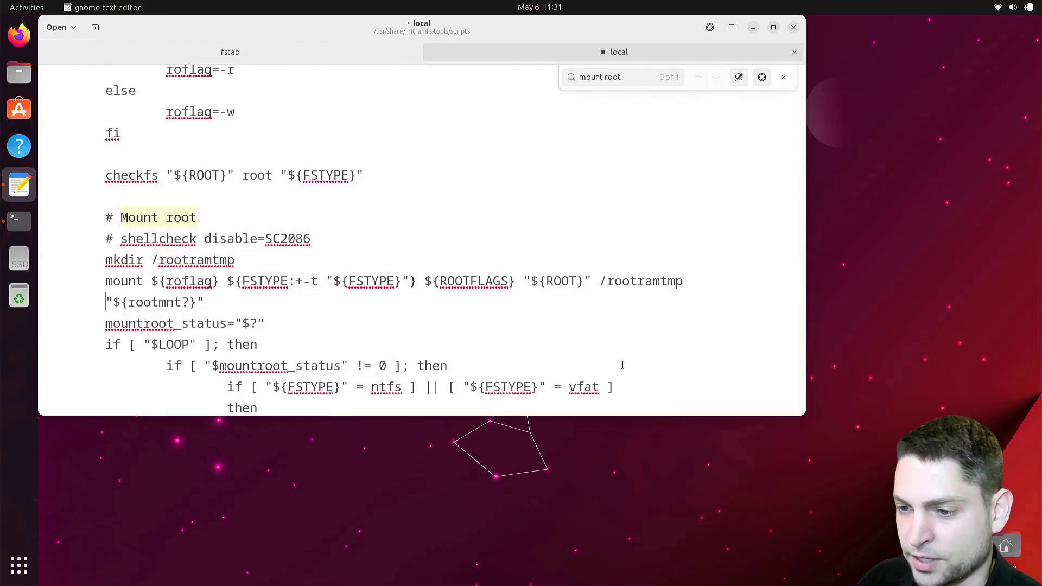
Add tmpfs mount at rootmnt, cd, 'cp -rfa /rootramtmp/*' and 'unmount /rootramtmp' lines, then save
text(mount -)
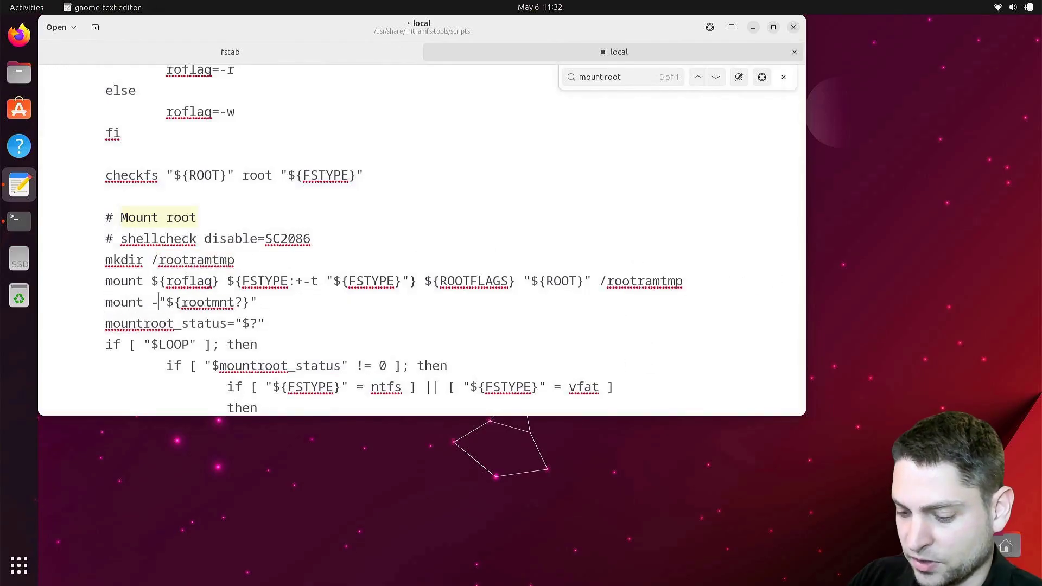
text(t tmp)
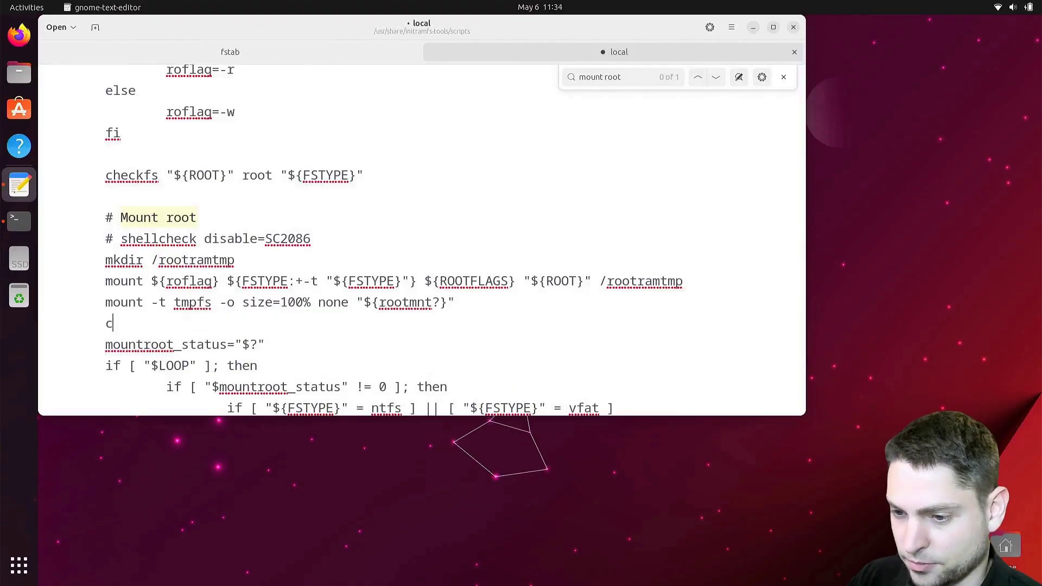
text(d "${rootmnt?}")
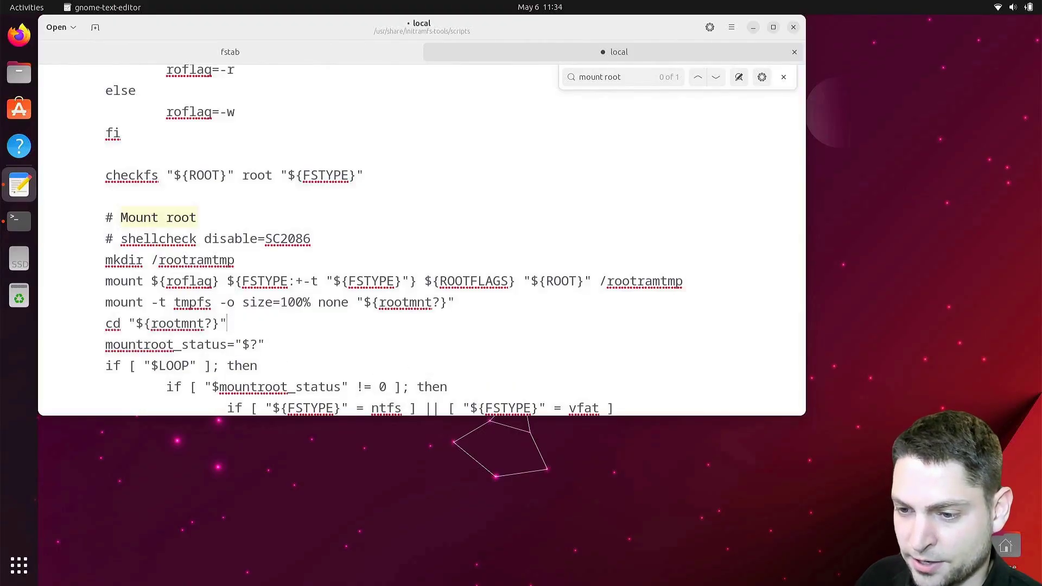
key(Return)
text(cp -rfa /rootramtmp/*)
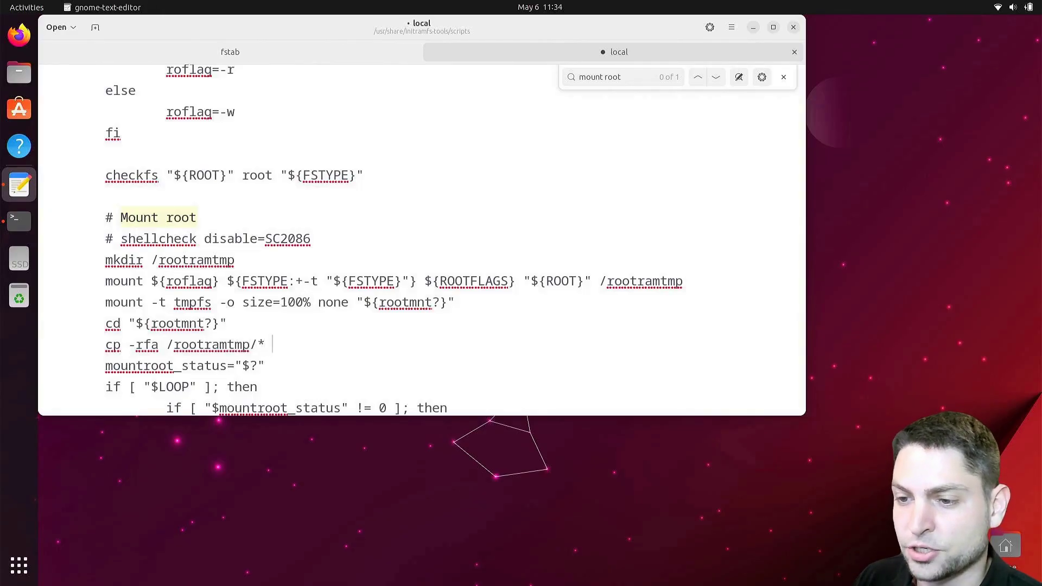
text("${rootmnt?}")
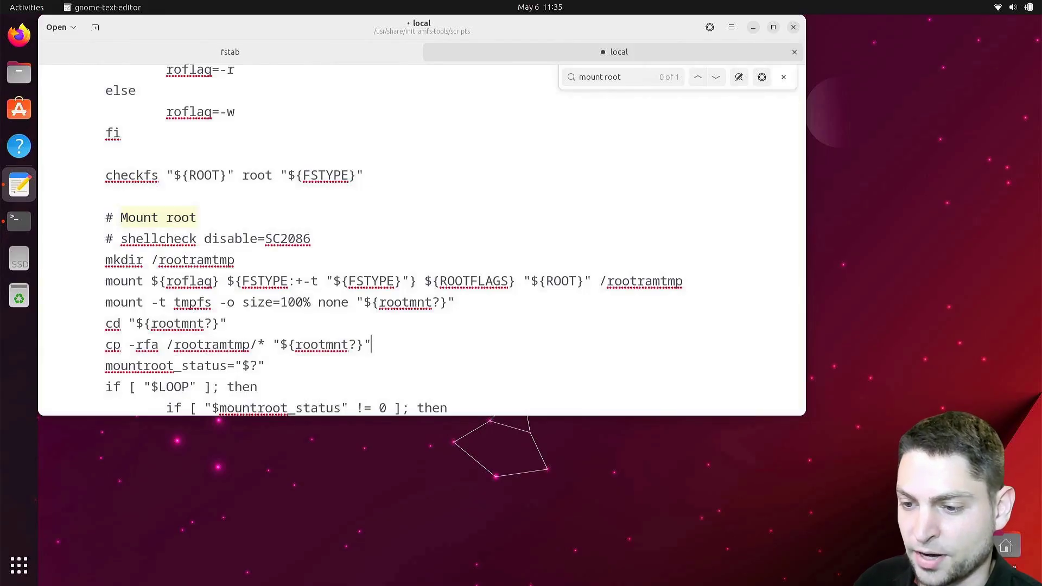
key(Escape)
key(Return)
text(unmount /rootramtmp)
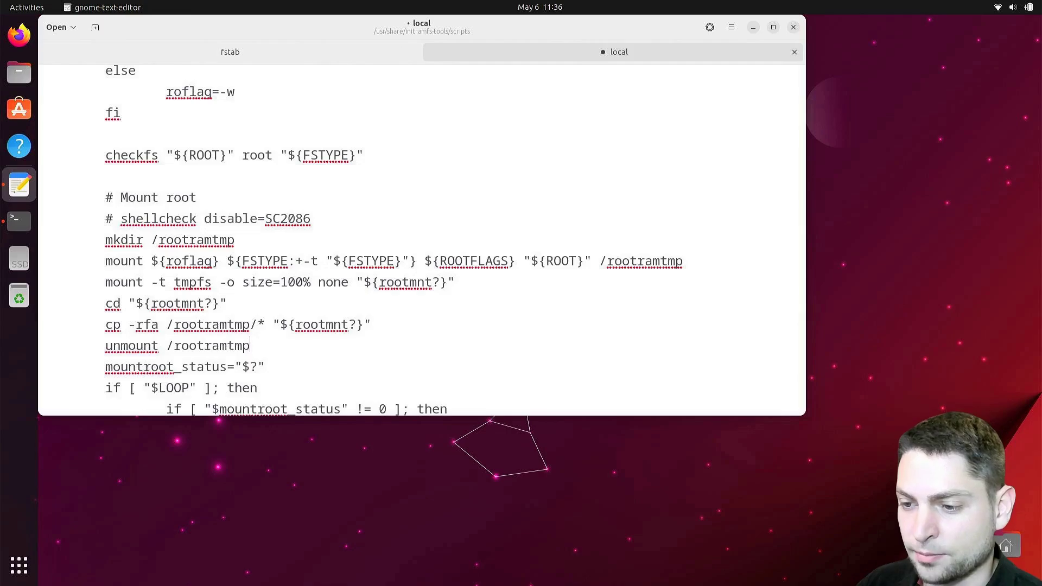
key(Return)
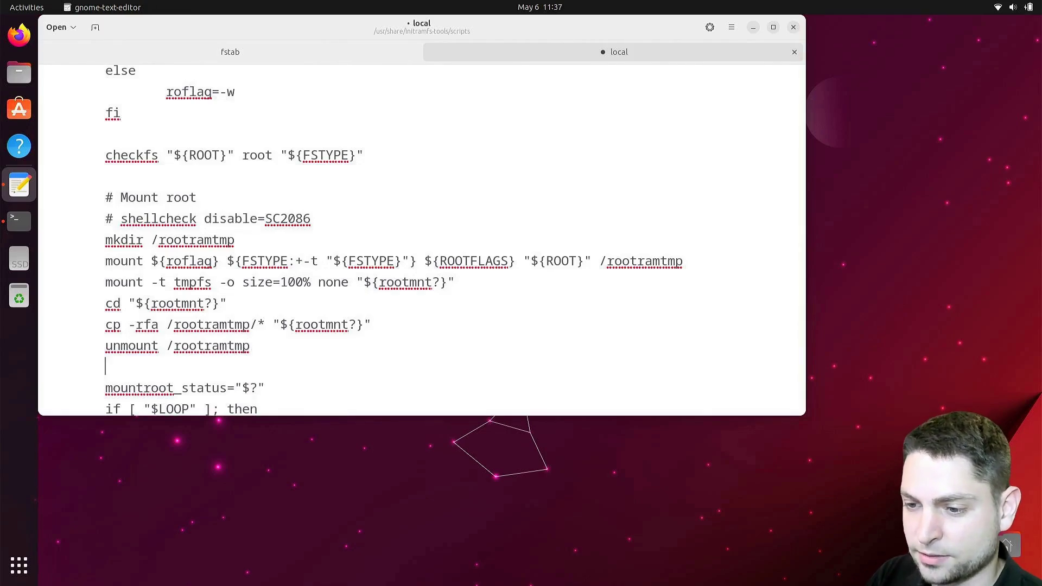
key(ctrl+s)
Close the editor, widen Terminal, and build /boot/initrd.img-ram with sudo mkinitramfs
click(793, 27)
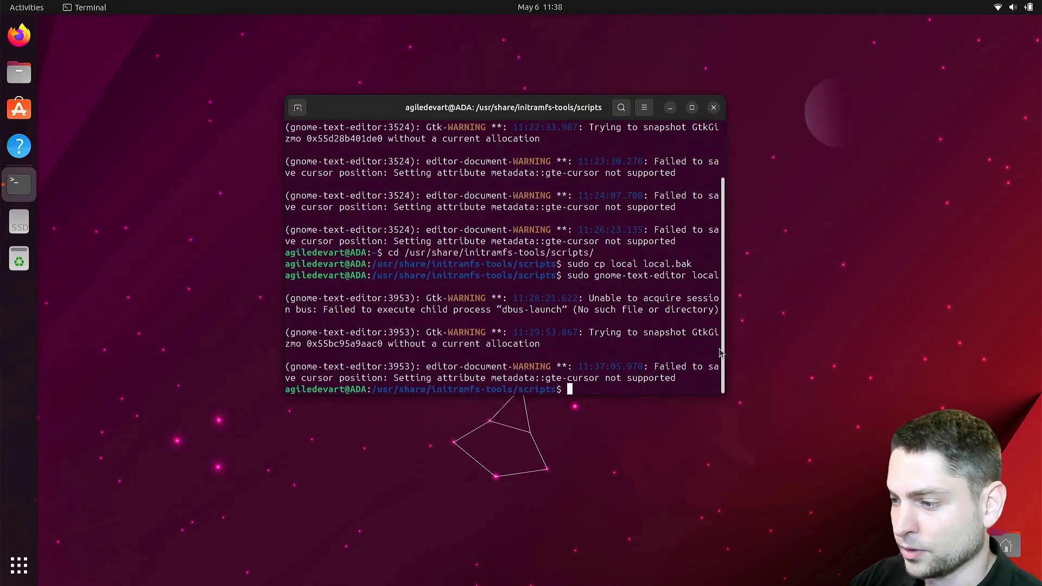
drag(721, 351, 905, 347)
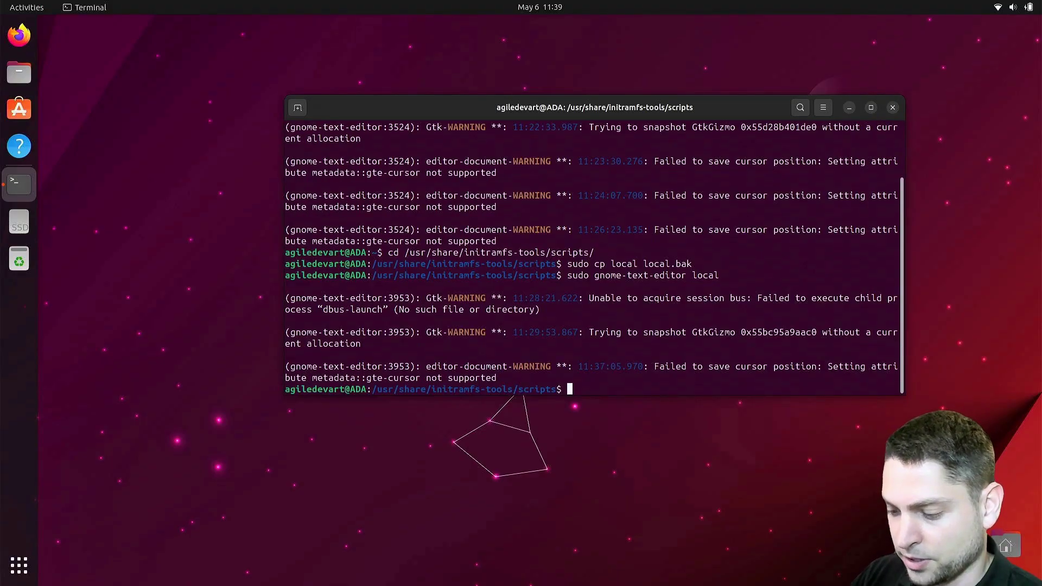
text(mkinitramfs )
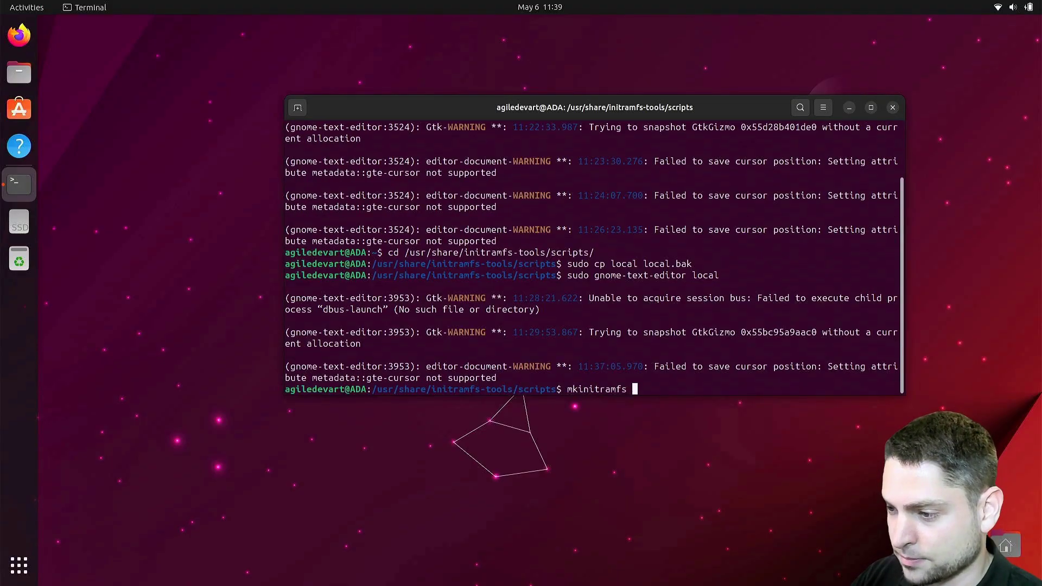
text(-o /boot/initrd.img-ram)
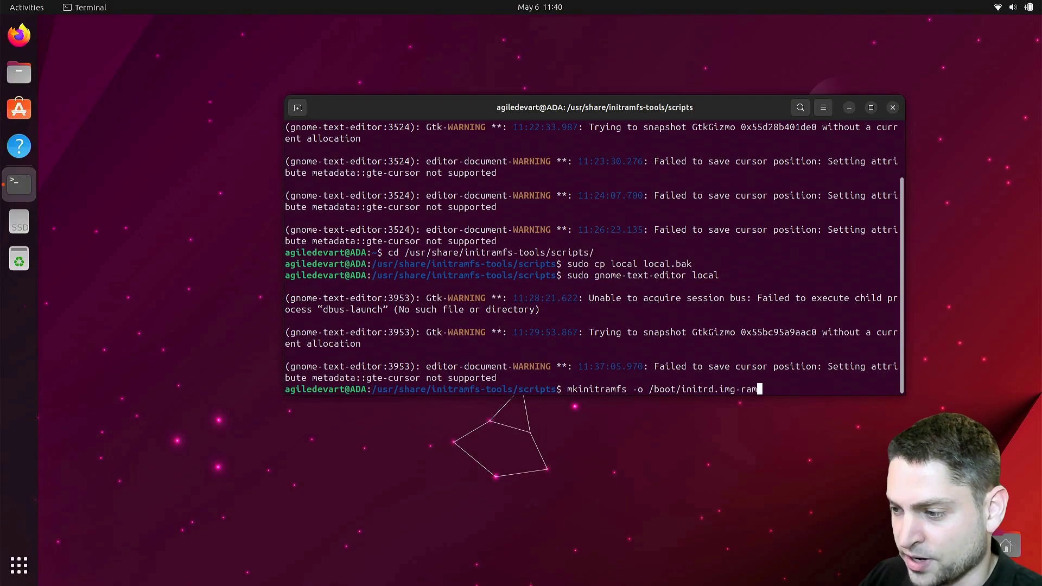
key(Left)
key(Left)
key(Left)
key(Left)
key(Left)
key(Left)
key(Left)
key(Left)
key(Left)
key(Left)
key(Left)
key(Left)
key(Left)
key(Left)
key(Left)
key(Left)
key(Left)
key(Left)
key(Left)
key(Left)
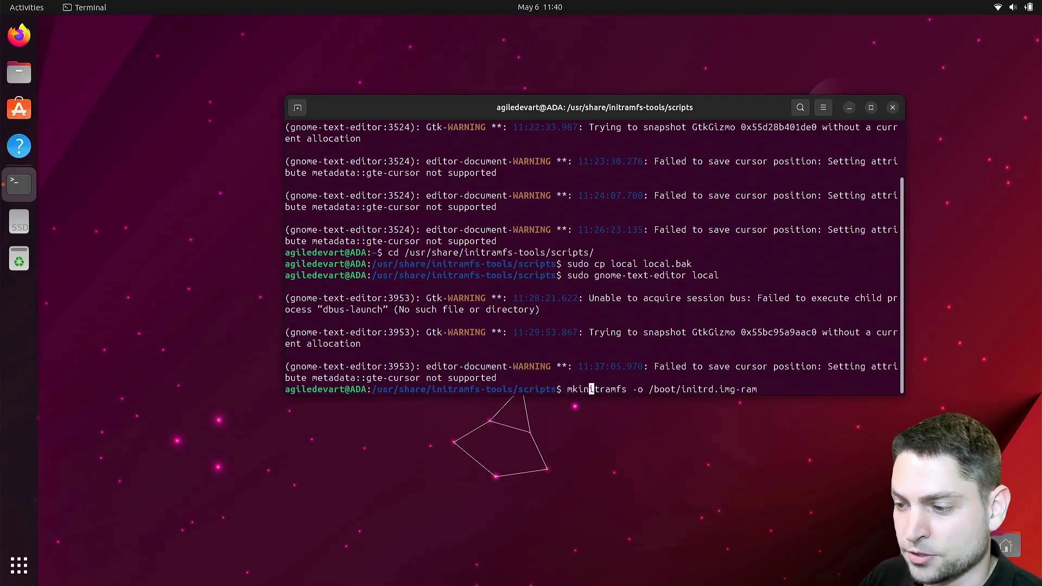
text(sudo)
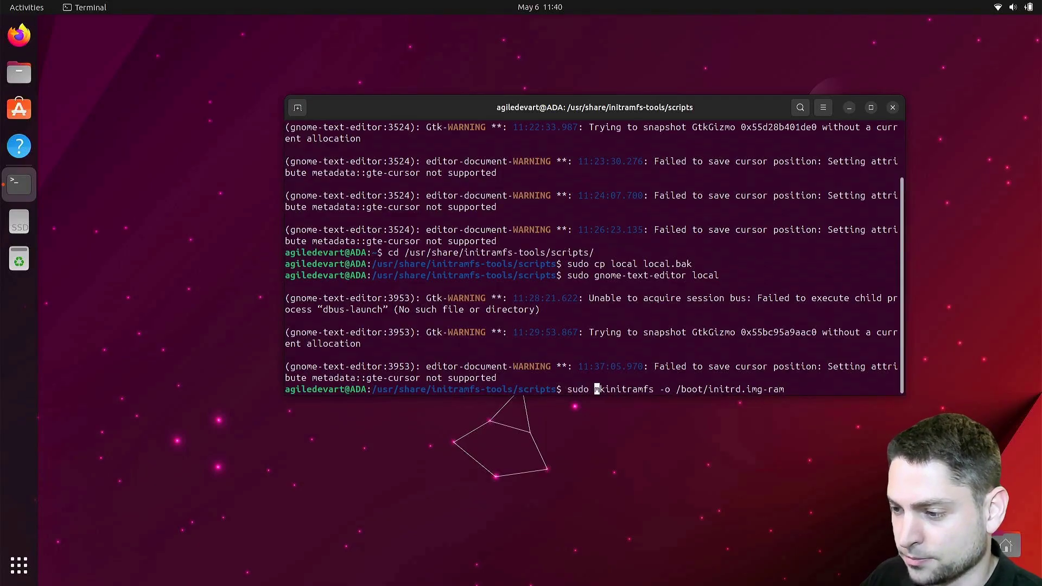
key(Return)
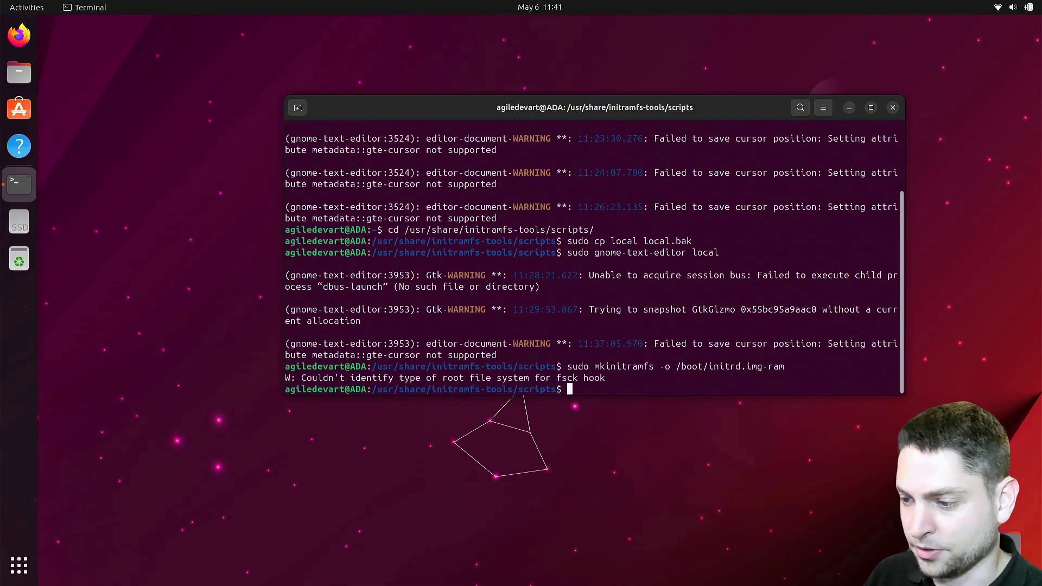
Restore the original local script from local.bak using sudo cp -f
text(cp -)
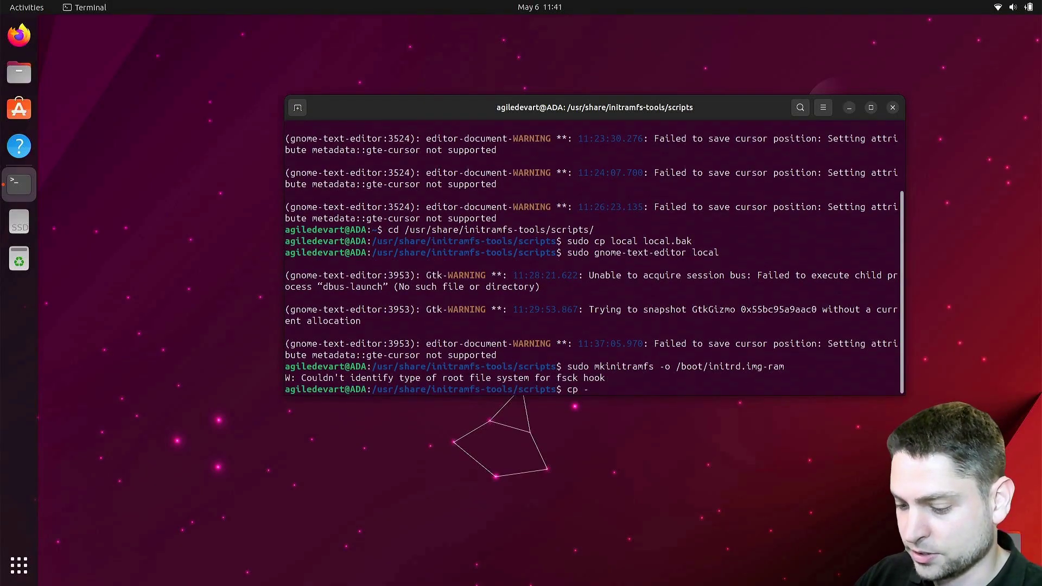
text(f local.bak local)
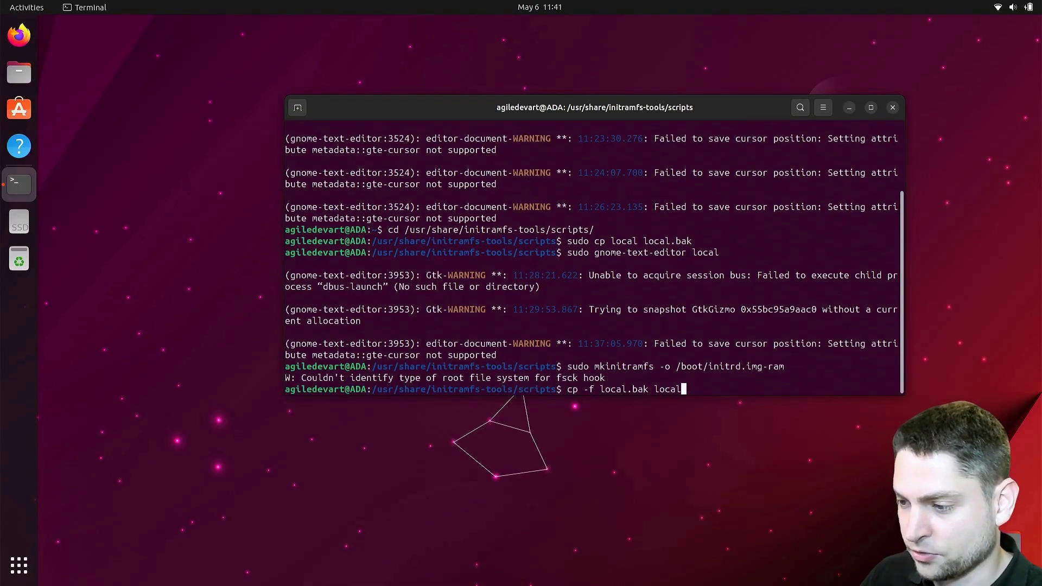
key(Return)
key(Up)
key(Left)
key(Left)
key(Left)
key(Left)
key(Left)
key(Left)
key(Left)
key(Left)
key(Left)
key(Left)
key(Left)
key(Left)
key(Left)
key(Left)
key(Left)
key(Left)
key(Left)
key(Left)
key(Left)
key(Left)
text(sudo)
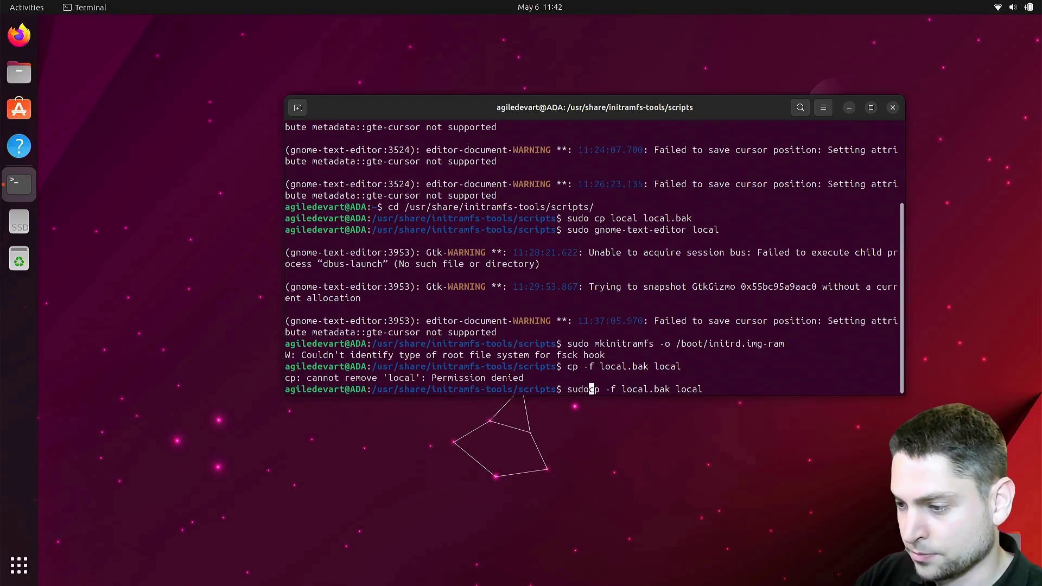
key(Return)
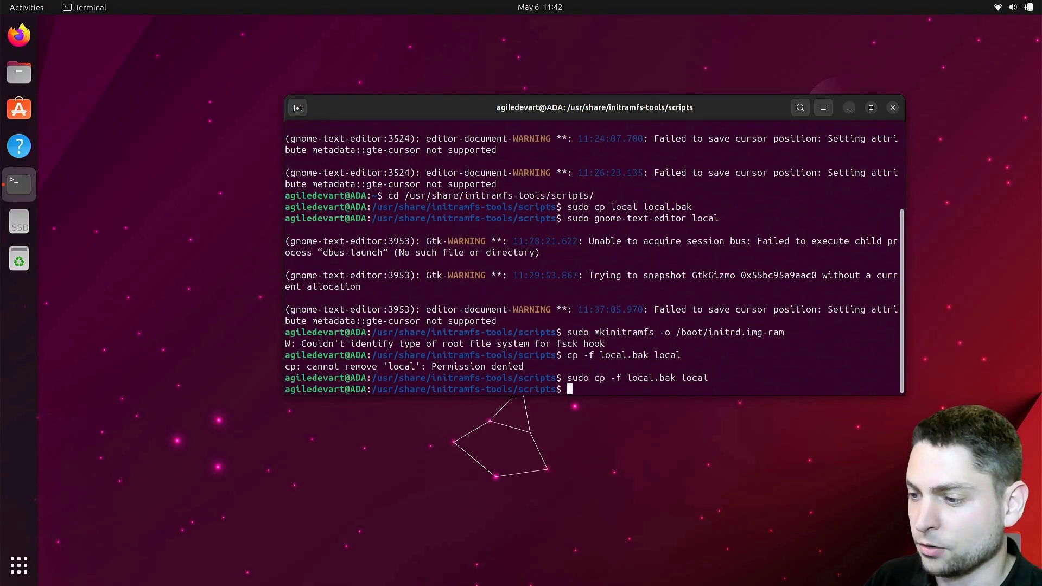
text(sudo )
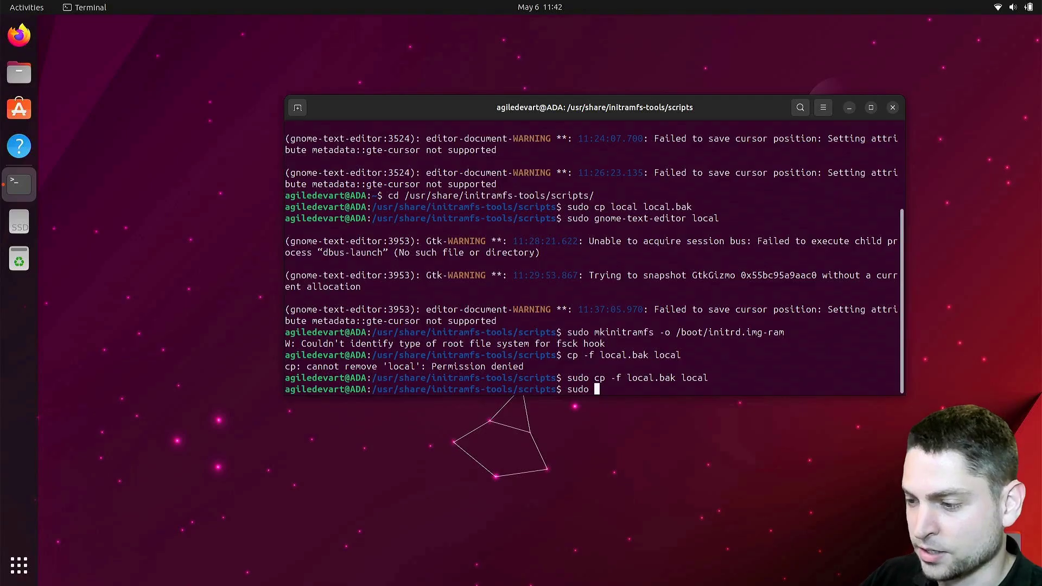
text(gnome-text-editor /boot/grub/grub.)
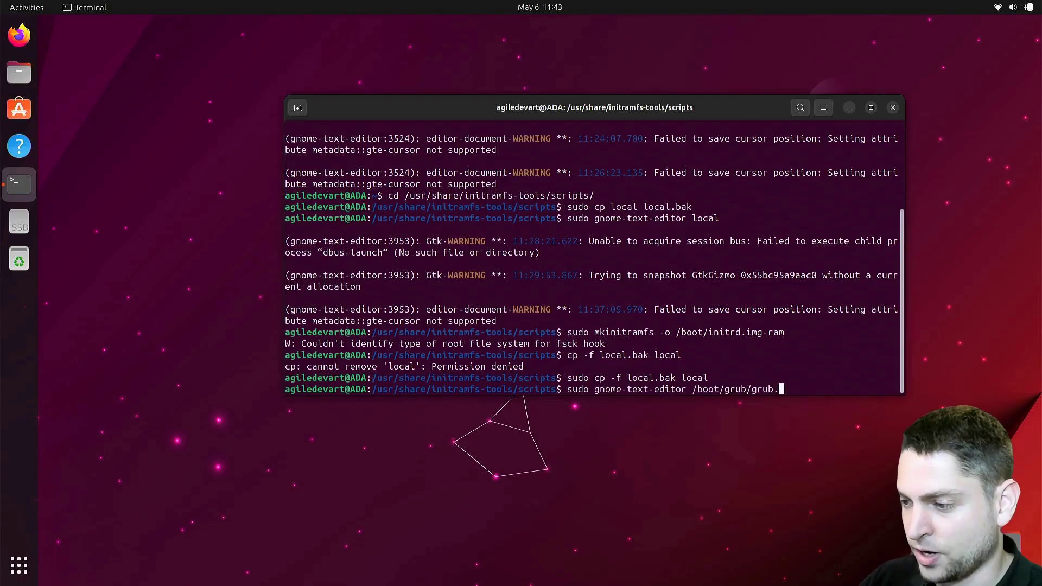
text(cfg)
Open /boot/grub/grub.cfg as root and paste a duplicate of the 'Ubuntu' menuentry below it
key(Return)
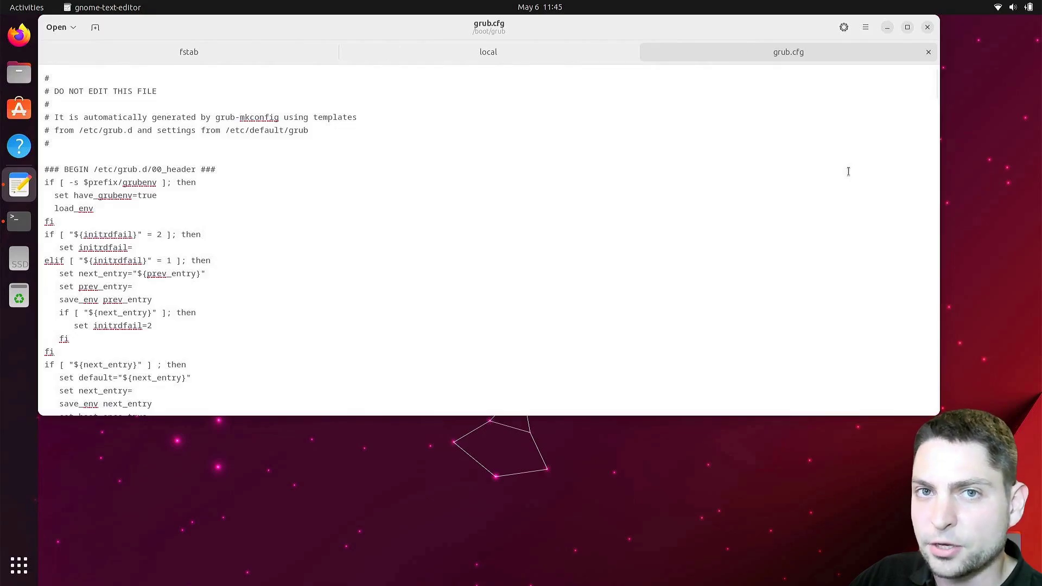
scroll(935, 77, down, 20)
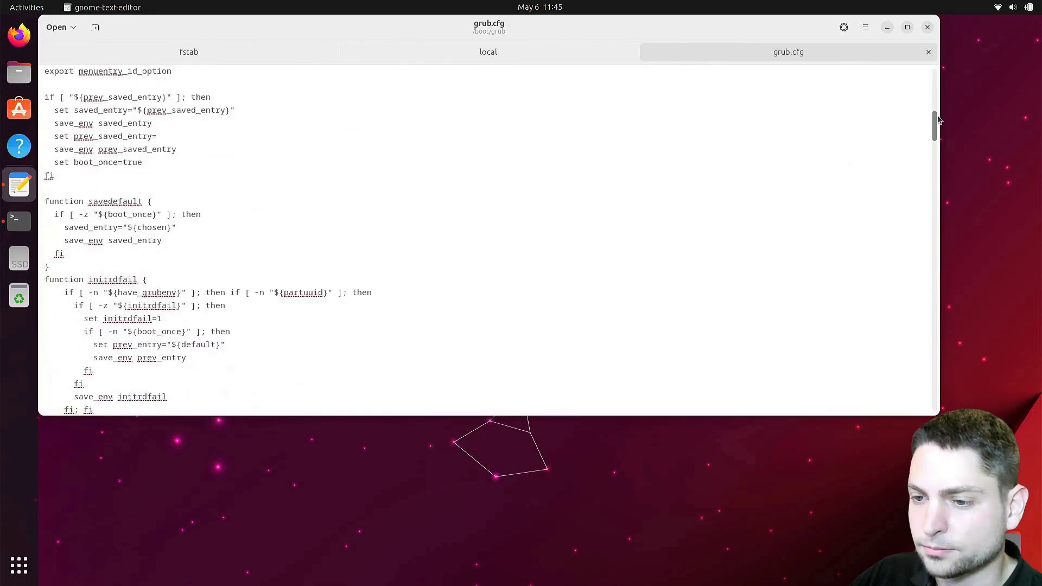
double_click(65, 122)
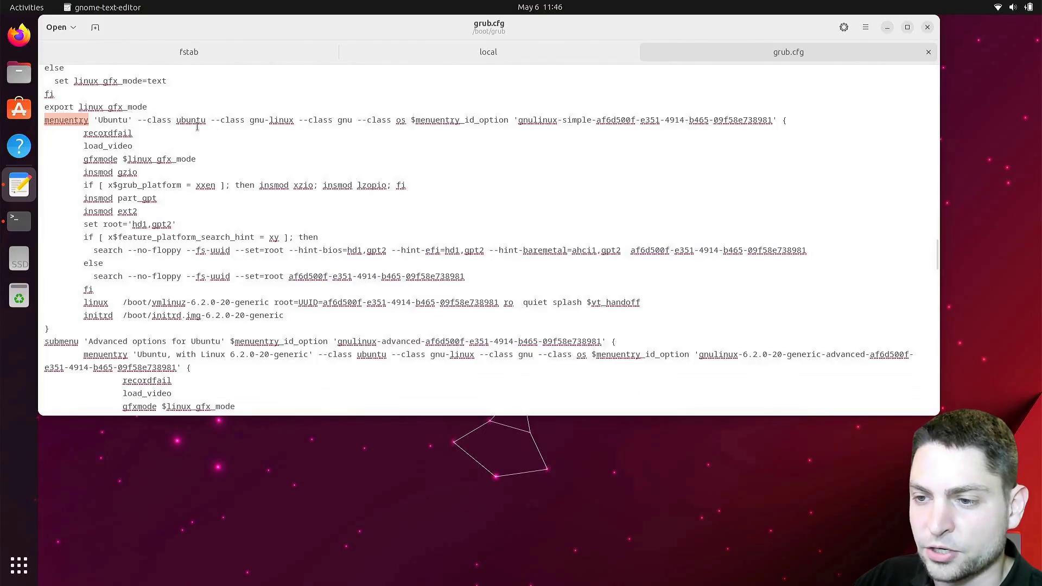
key(shift+Down)
key(shift+Down)
key(shift+Down)
key(shift+Down)
key(shift+Down)
key(shift+Down)
key(shift+Down)
key(shift+Down)
key(shift+Down)
key(shift+Down)
key(shift+Down)
key(shift+Down)
key(shift+Down)
key(shift+Down)
key(shift+Down)
key(shift+Down)
click(73, 330)
key(Return)
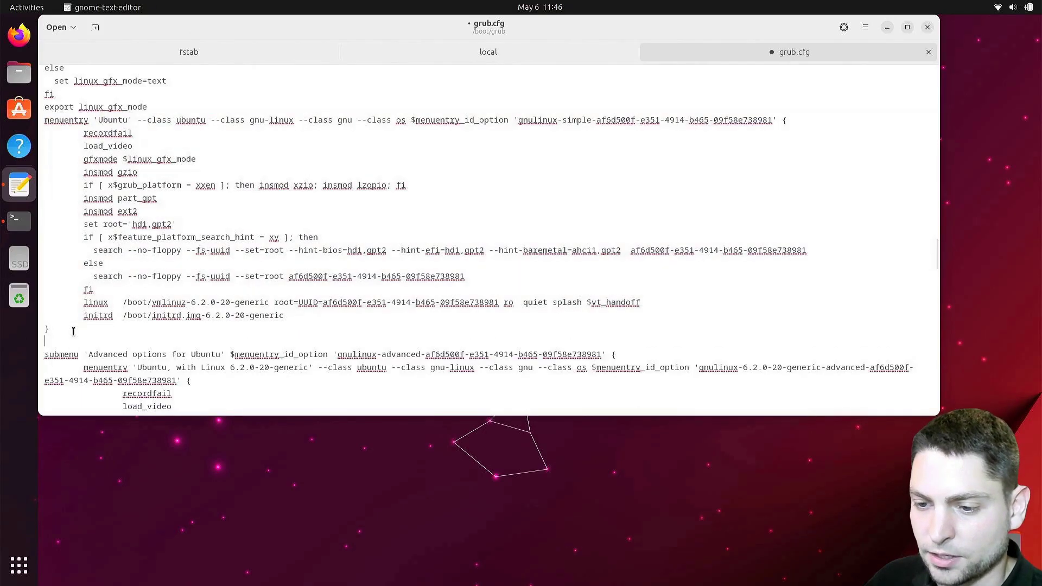
text(menuentry 'Ubuntu' --class ubuntu --class gnu-linux --class gnu --class os $menuentry_id_option 'gnulinux-simple-af6d500f-e351-4914-b465-09f58e738981' { 	recordfail 	load_video 	gfxmode $linux_gfx_mode 	if [ x$grub_platform = xxen ]; then insmod xzio; insmod lzopio; fi 	insmod part_gpt 	insmod ext2 	set root='hd1,gpt2' 	if [ x$feature_platform_search_hint = xy ]; then 	  search --no-floppy --fs-uuid --set=root --hint-bios=hd1,gpt2 --hint-efi=hd1,gpt2 --hint-baremetal=ahci1,gpt2  af6d500f-e351-4914-b465-09f58e738981 	else 	  search --no-floppy --fs-uuid --set=root af6d500f-e351-4914-b465-09f58e738981 	fi 	linux	/boot/vmlinuz-6.2.0-20-generic root=UUID=af6d500f-e351-4914-b465-09f58e738981 ro  quiet splash $vt_handoff 	initrd	/boot/initrd.img-6.2.0-20-generic })
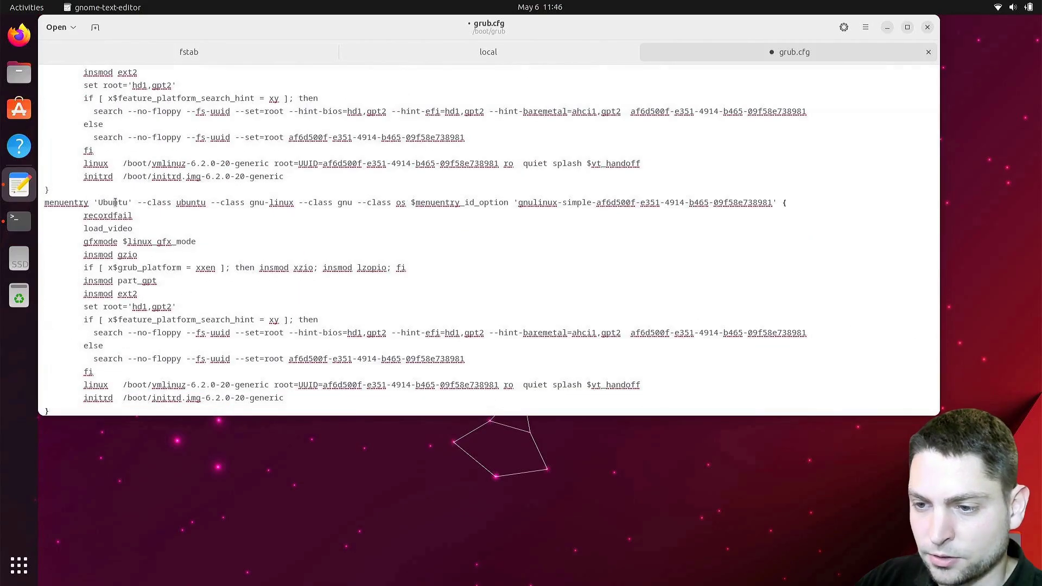
Rename the copy 'Ubuntu RAM', point its initrd to /boot/initrd.img-ram, save and close
click(127, 202)
text(RAM)
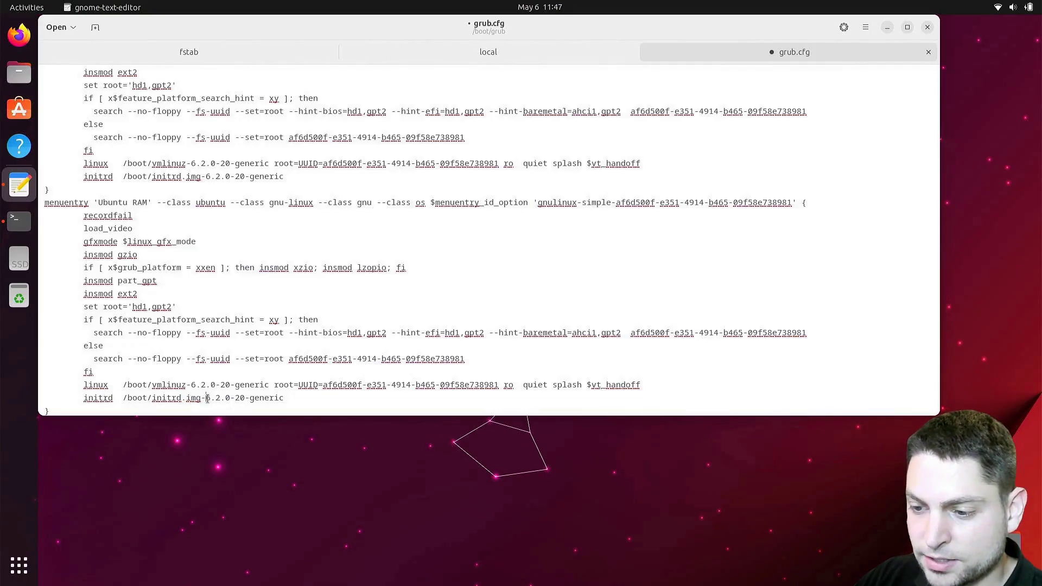
drag(207, 397, 610, 391)
key(BackSpace)
text(ram)
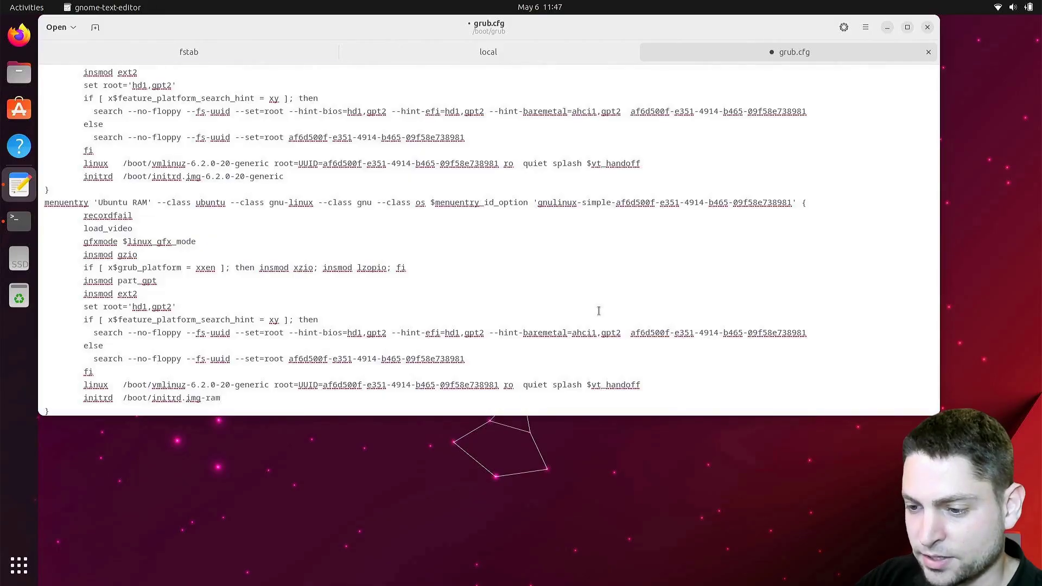
key(ctrl+s)
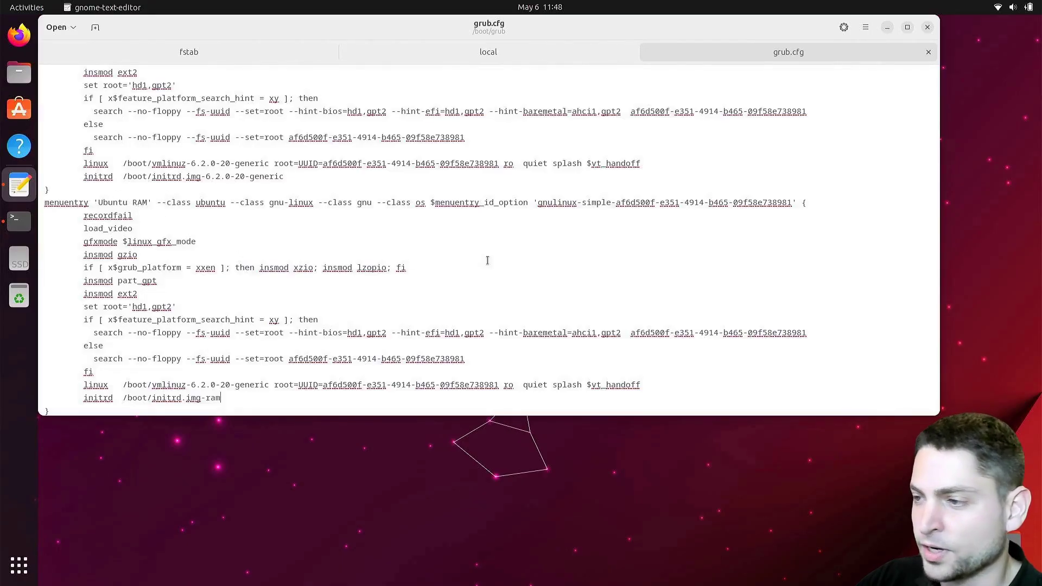
click(927, 27)
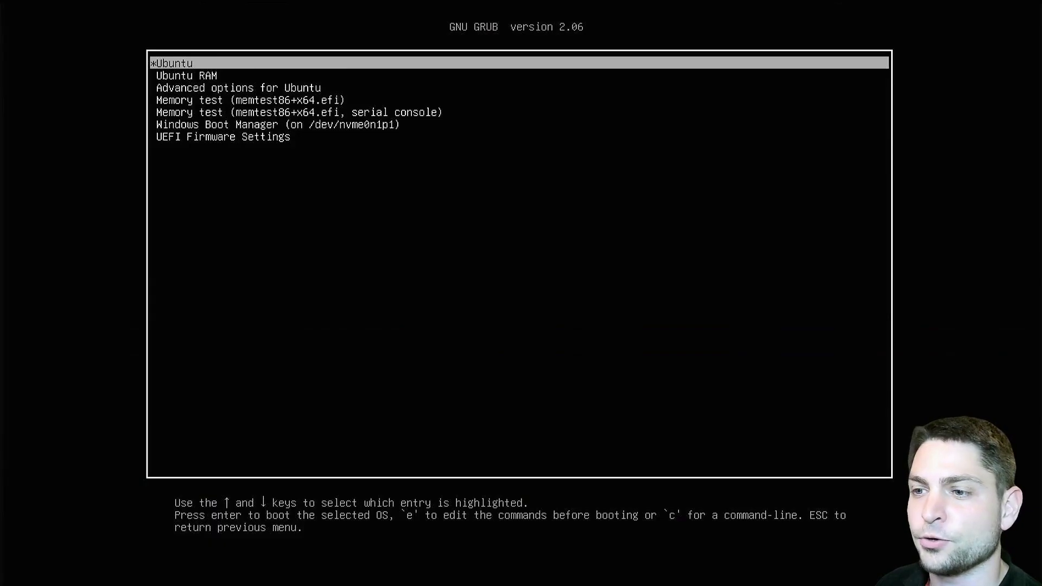
Highlight the 'Ubuntu RAM' entry in the GRUB boot menu
key(Down)
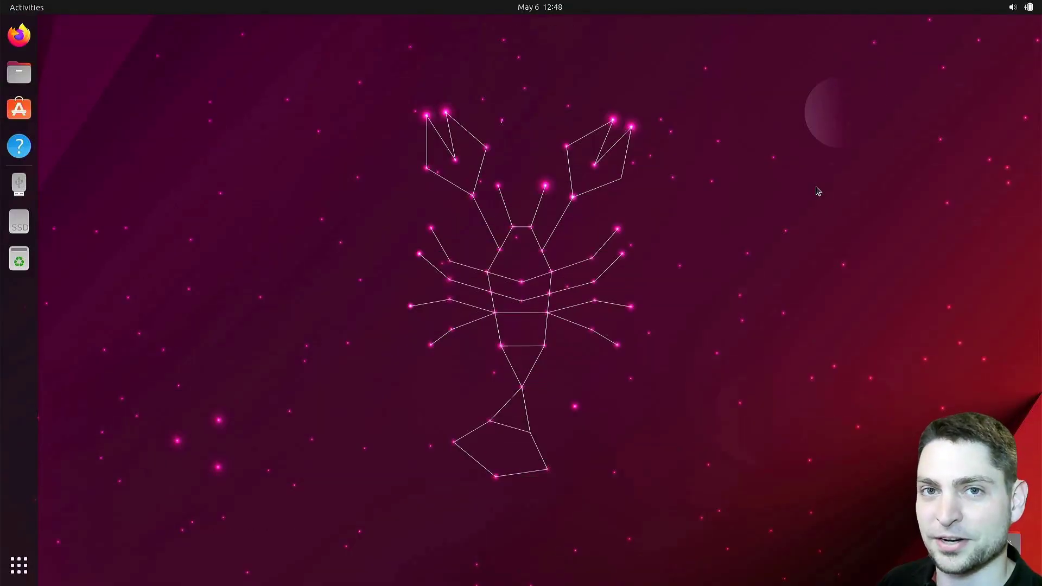
Launch System Monitor and view File Systems, which lists only /dev/sda1 at /boot/efi
key(super)
text(s)
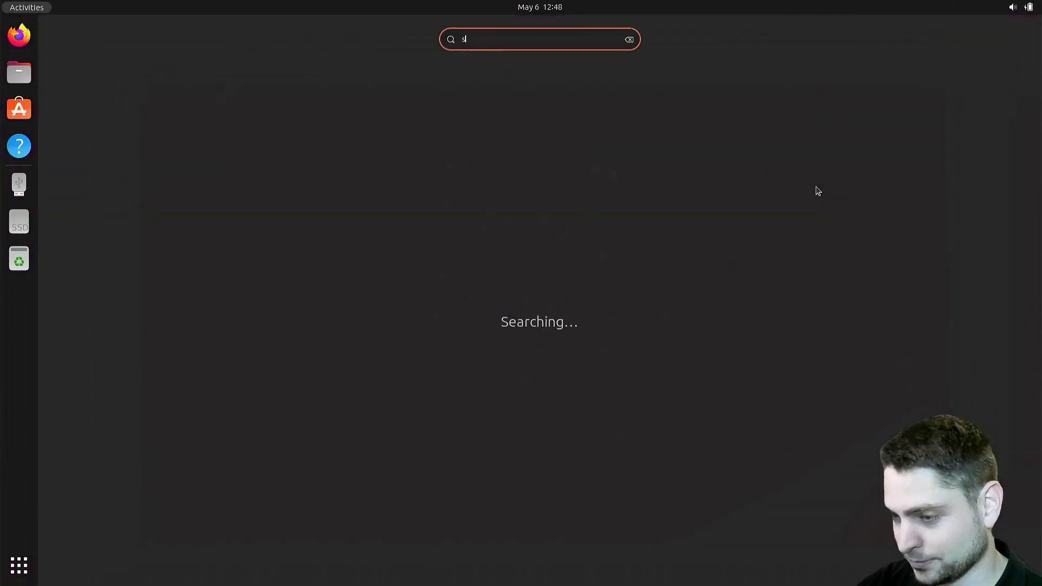
key(Return)
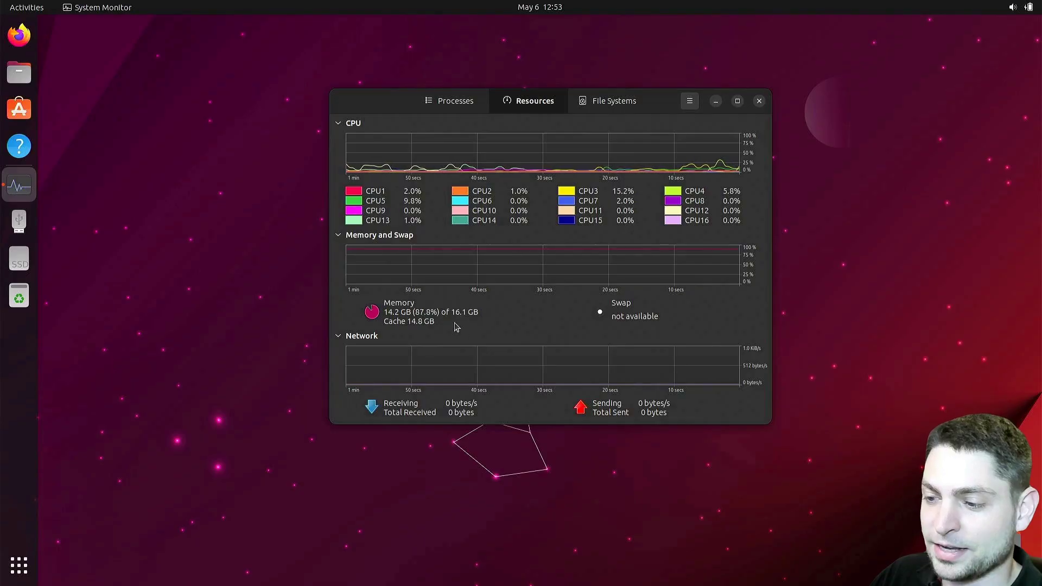
click(614, 100)
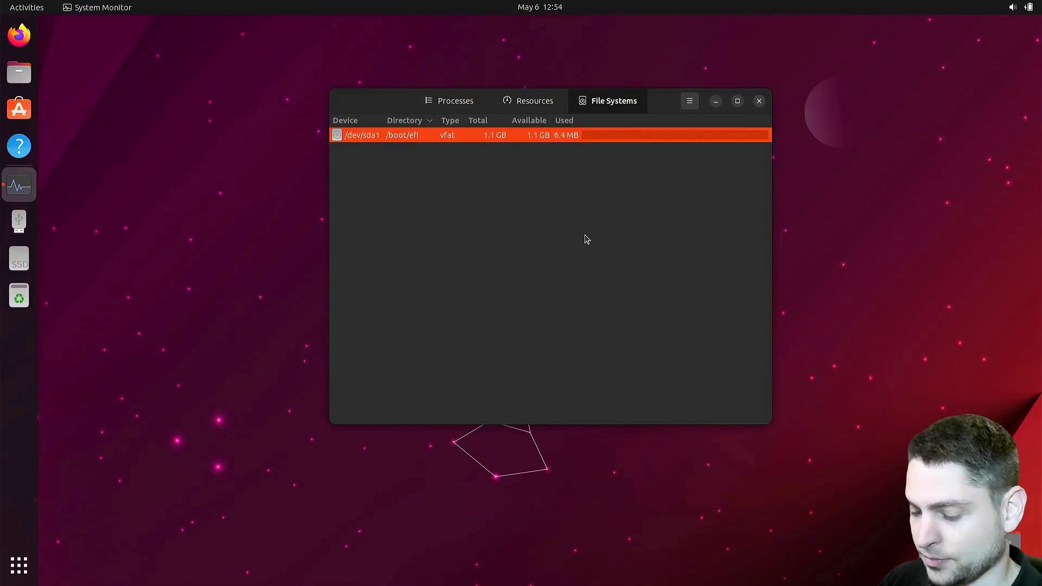
In Disks, unmount the 123 GB USB drive's EFI partition, then close Disks
key(super)
text(disk)
key(Return)
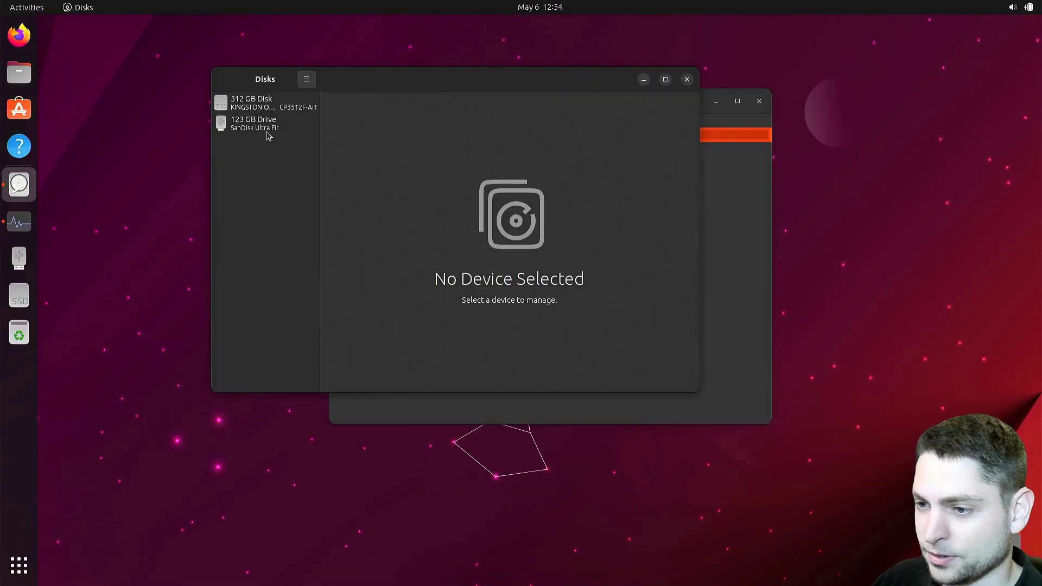
click(264, 124)
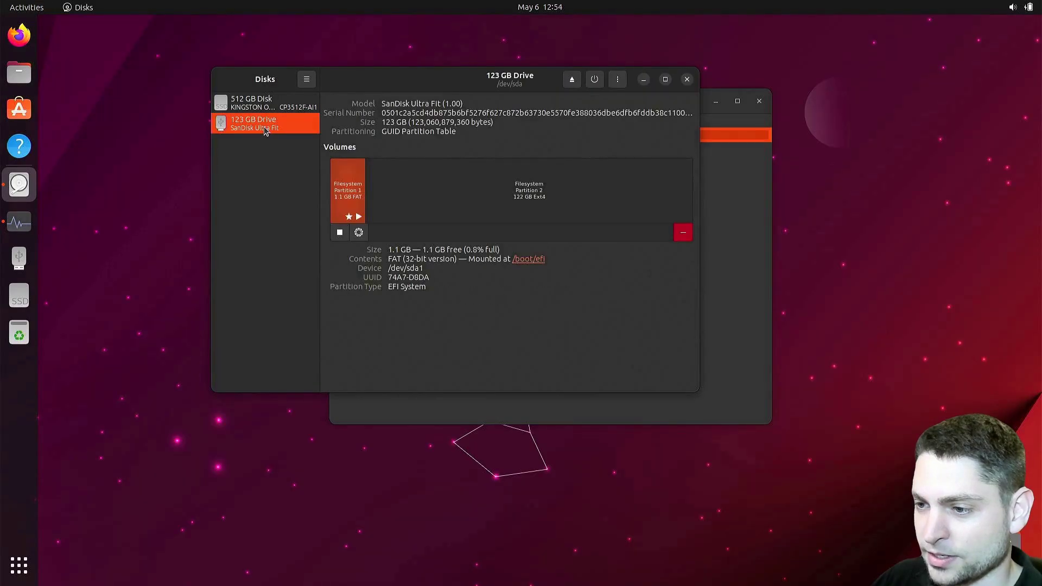
click(340, 233)
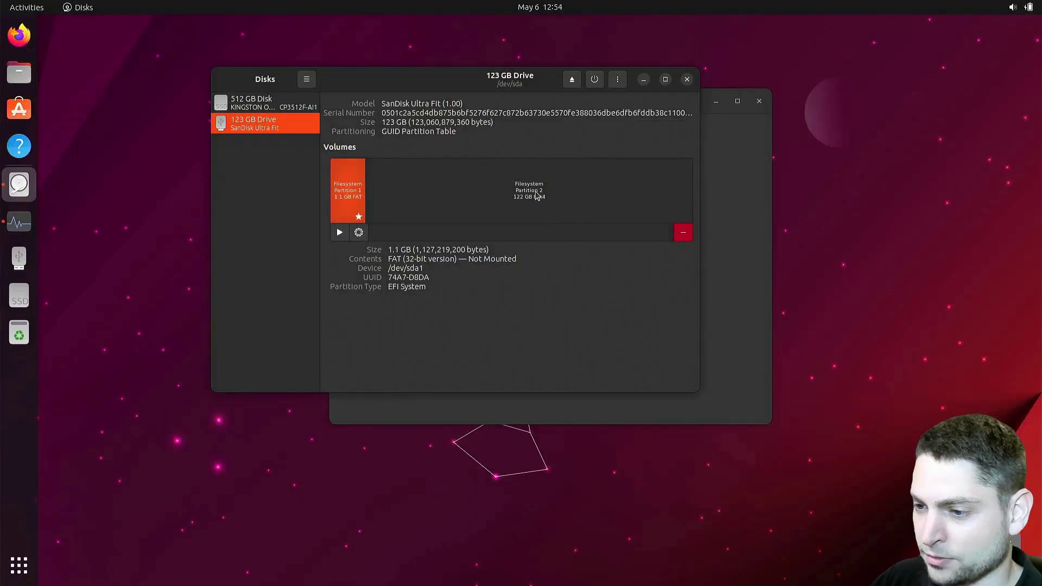
click(536, 196)
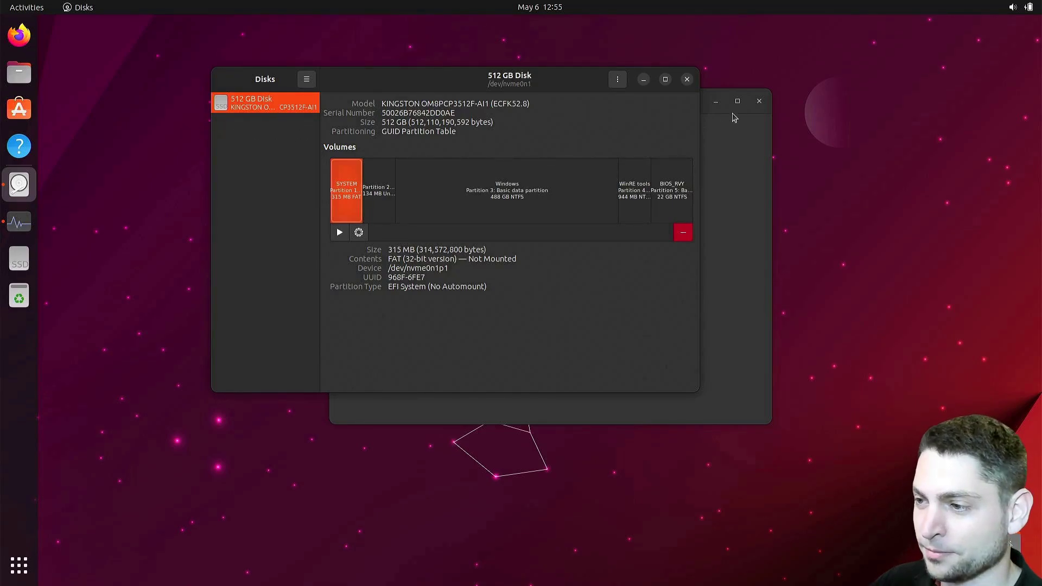
click(687, 79)
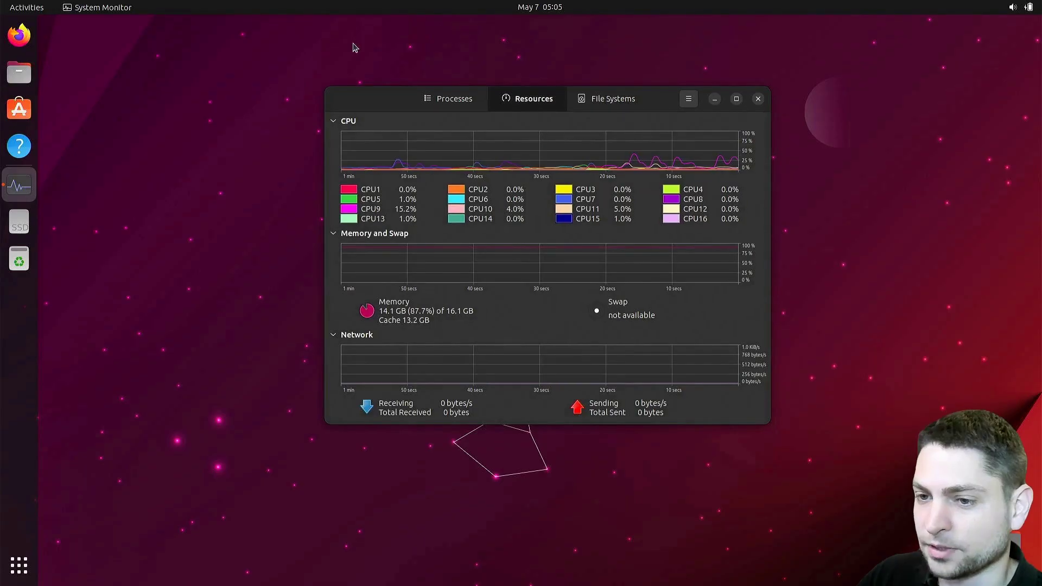
Open /etc/fstab in Text Editor from Files, moving it to the lower right, and launch Firefox
click(18, 79)
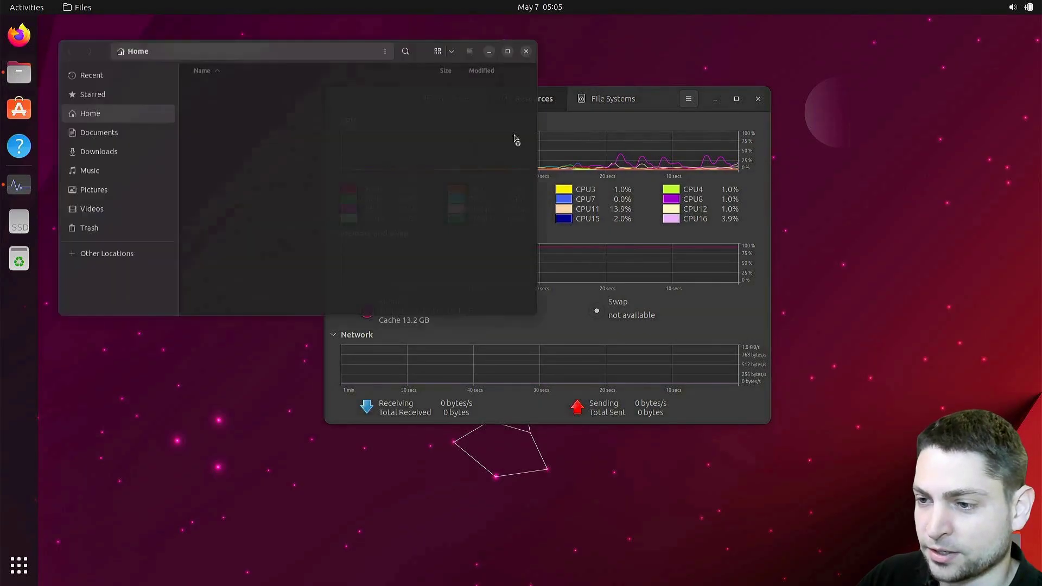
scroll(275, 165, down, 15)
scroll(275, 167, down, 20)
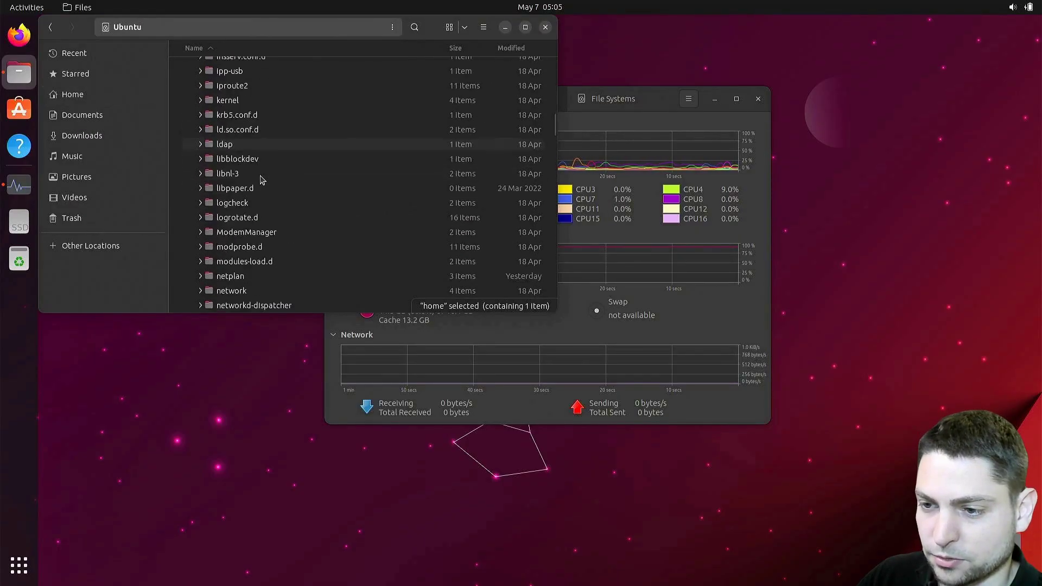
right_click(233, 223)
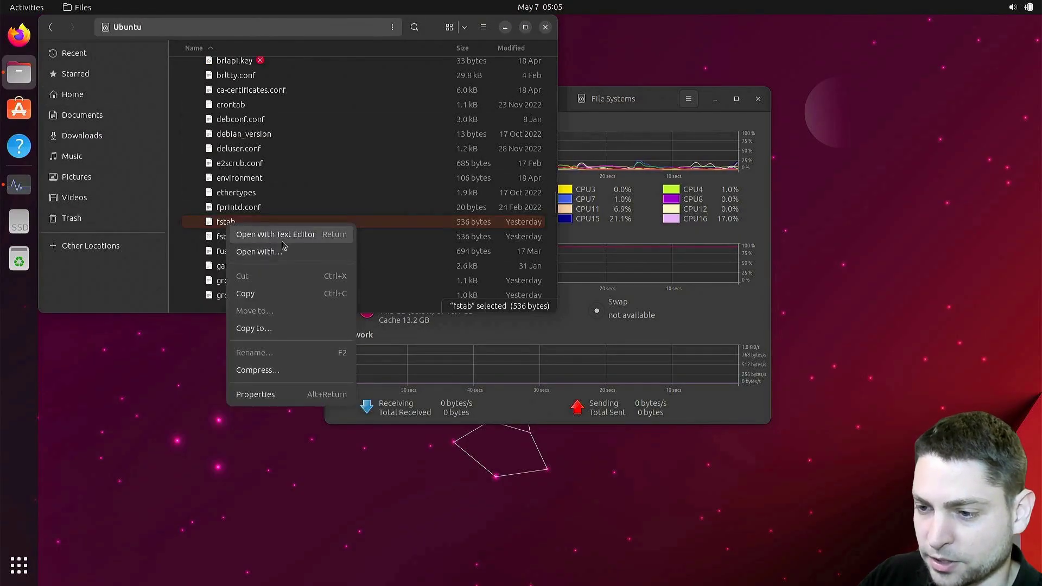
click(242, 235)
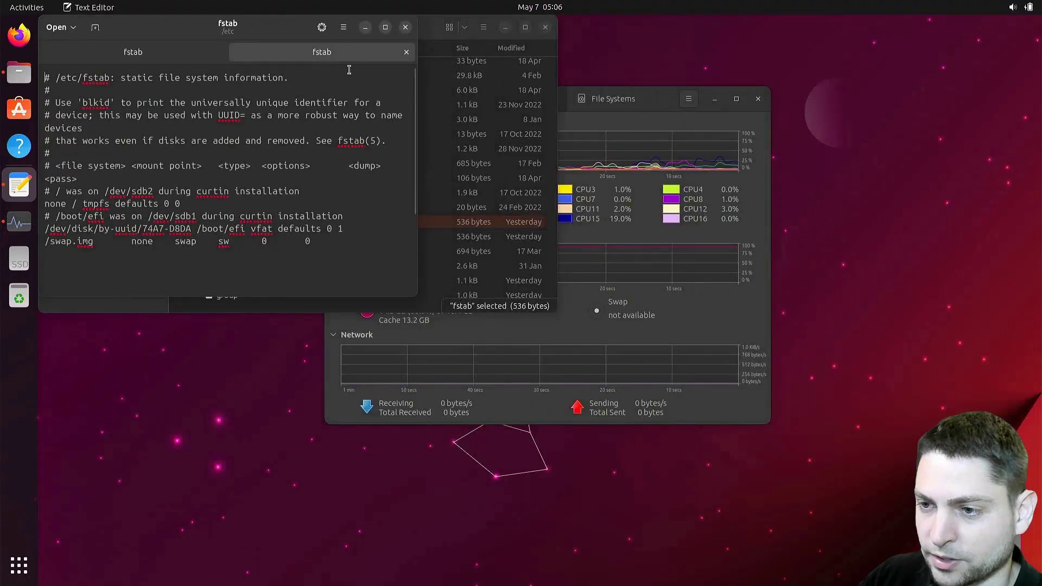
drag(282, 26, 859, 240)
click(12, 38)
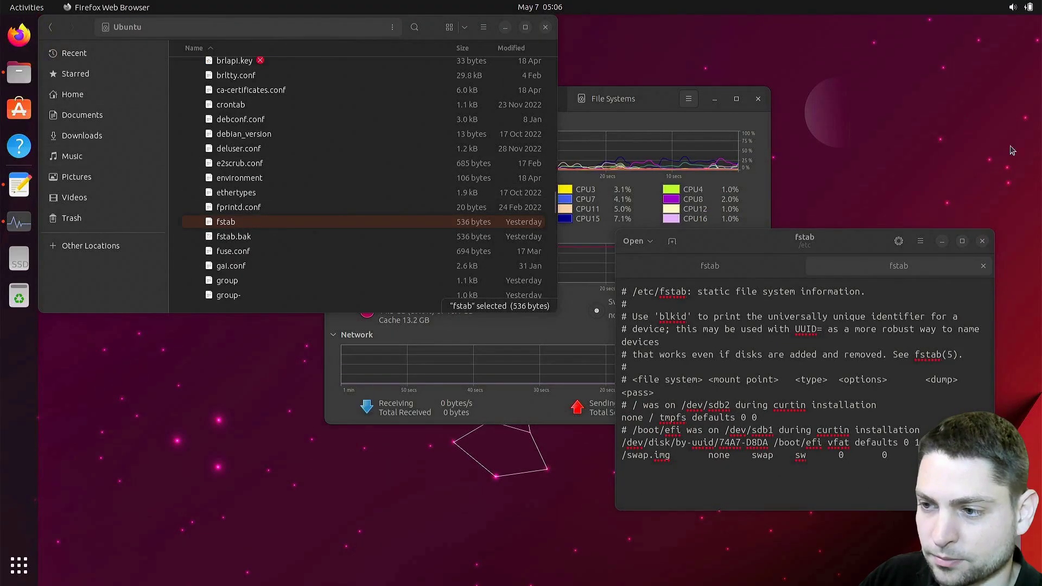
Play the 'Ubuntu Pro Realtime Kernel Performance Comparison' video from the YouTube channel page
scroll(683, 279, down, 5)
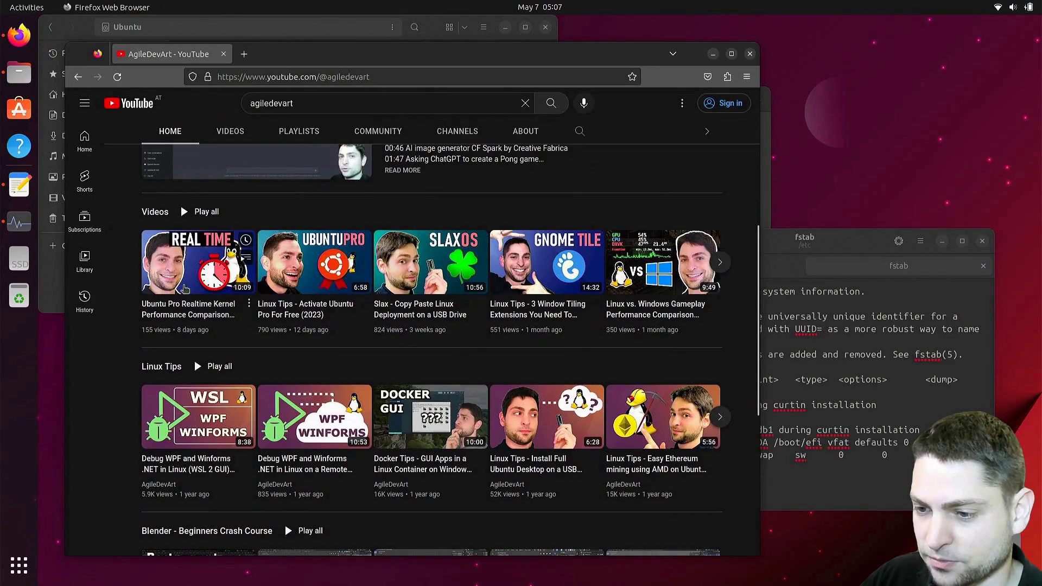
click(198, 265)
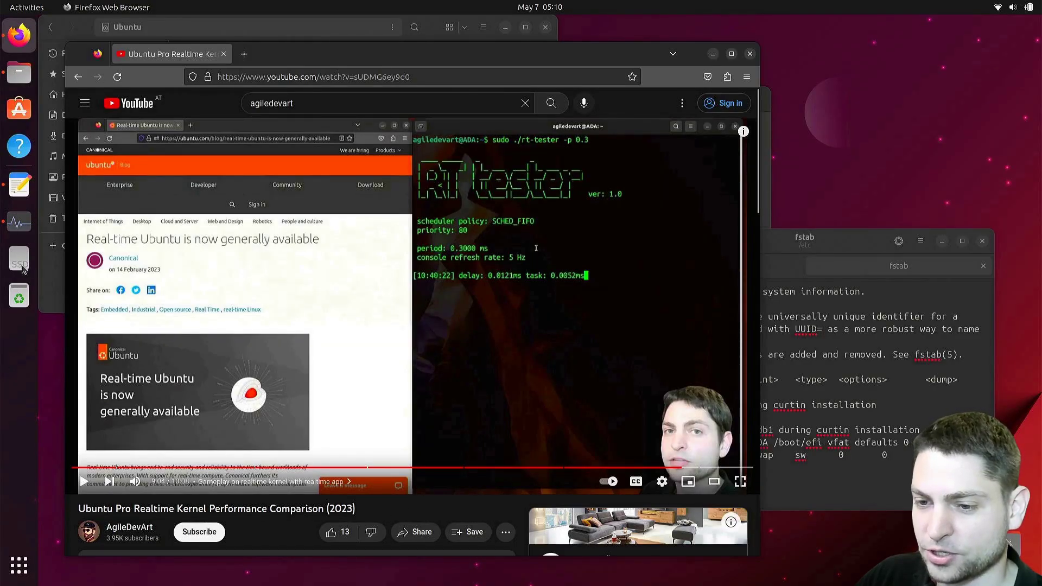
Bring System Monitor's Resources view to the front to watch memory near 15.5 GB of 16.1 GB
click(19, 221)
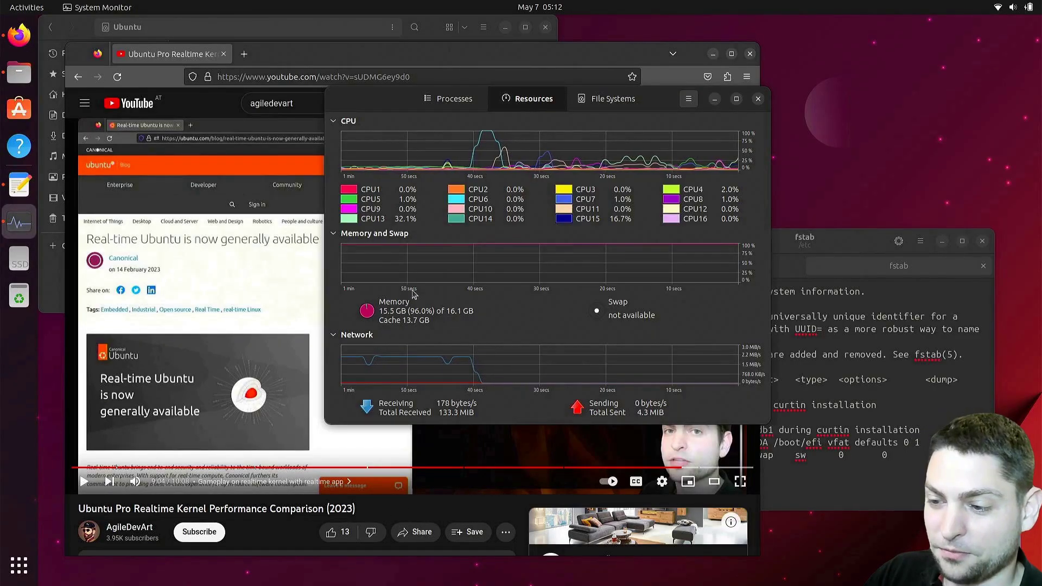